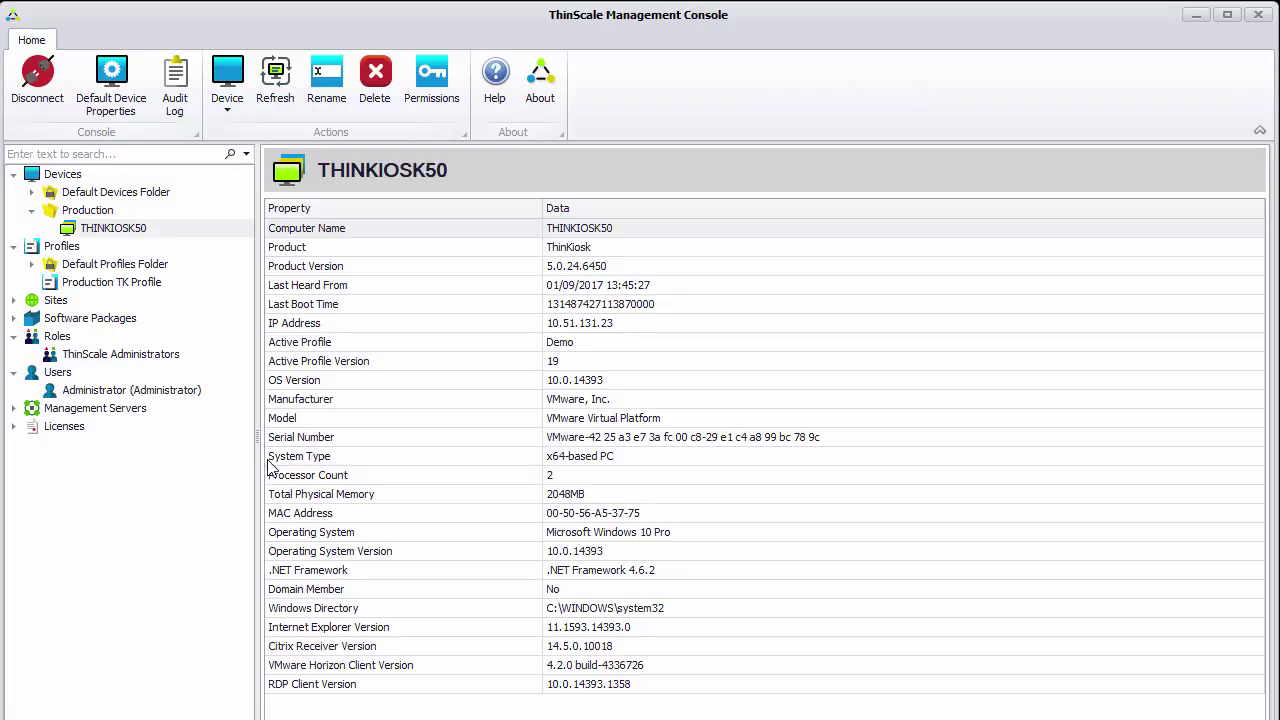
Create the Device Viewers role, reusing its name as the description
{"action": "right_click", "coordinate": [65, 342]}
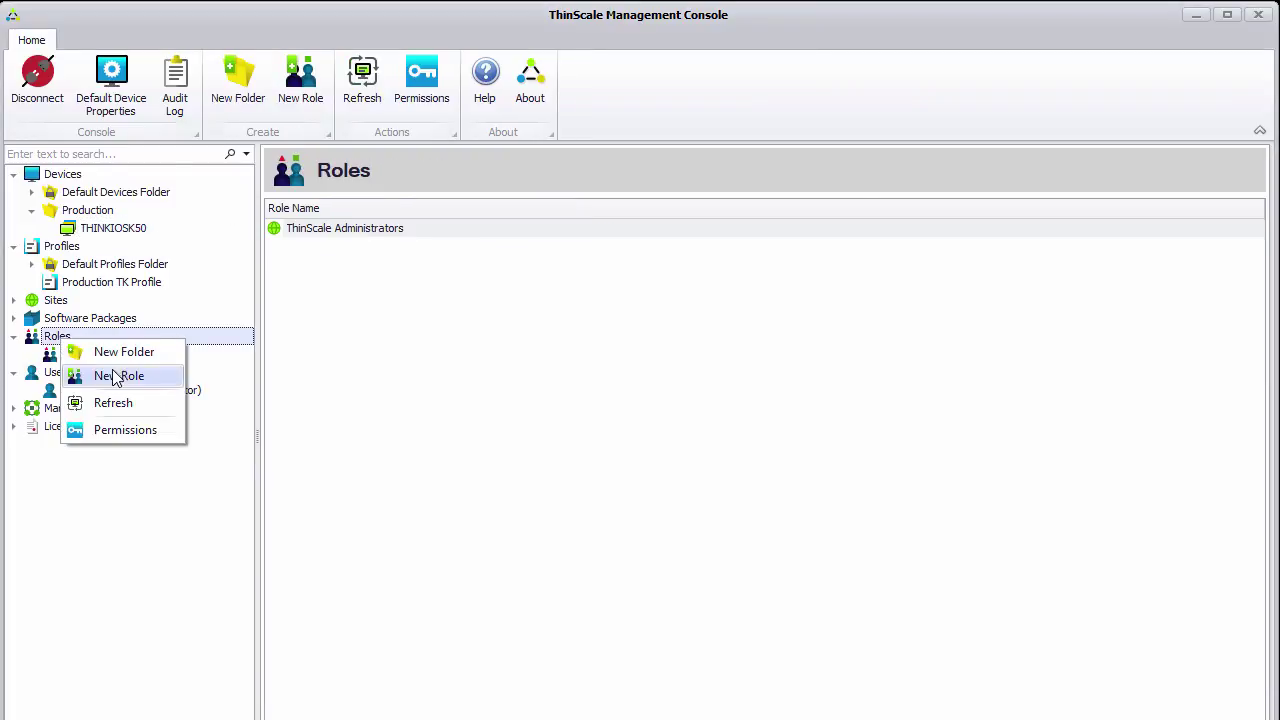
{"action": "left_click", "coordinate": [110, 368]}
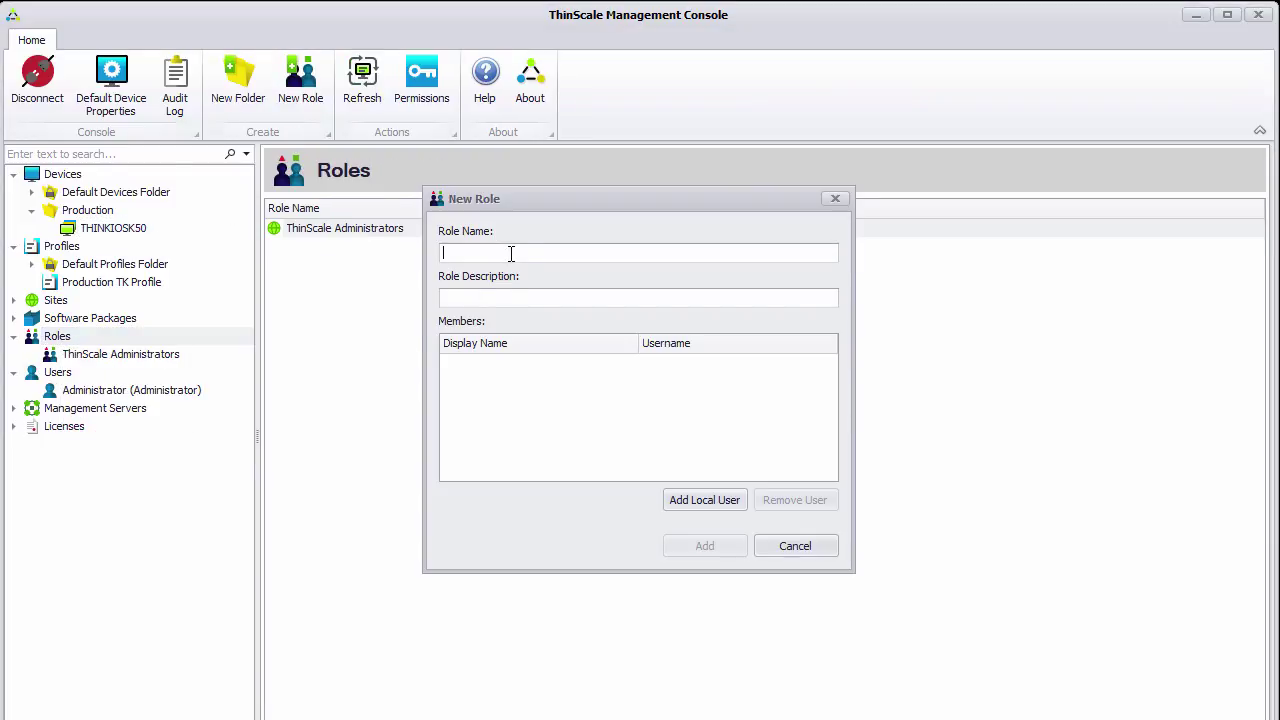
{"action": "type", "text": "Device Viewers"}
{"action": "key", "text": "ctrl+a"}
{"action": "key", "text": "ctrl+c"}
{"action": "key", "text": "Tab"}
{"action": "key", "text": "ctrl+v"}
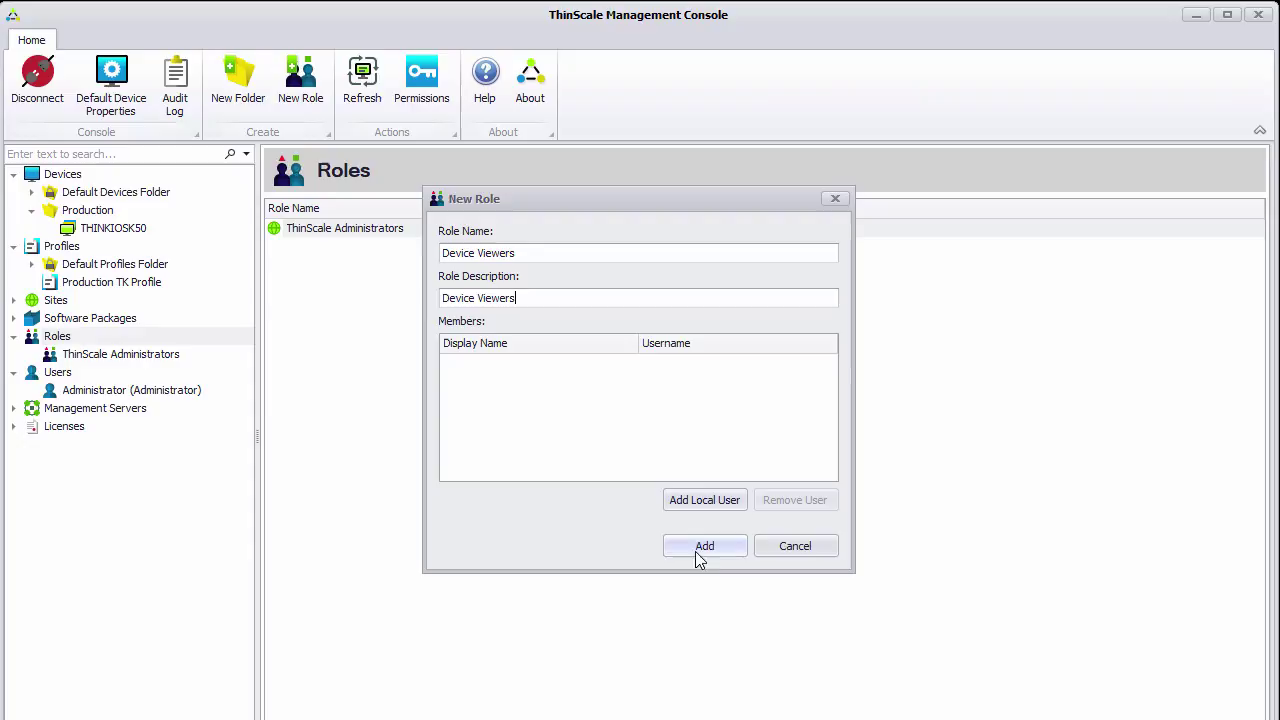
{"action": "left_click", "coordinate": [700, 549]}
Start a new user named user1, verify the username and set its password
{"action": "right_click", "coordinate": [60, 393]}
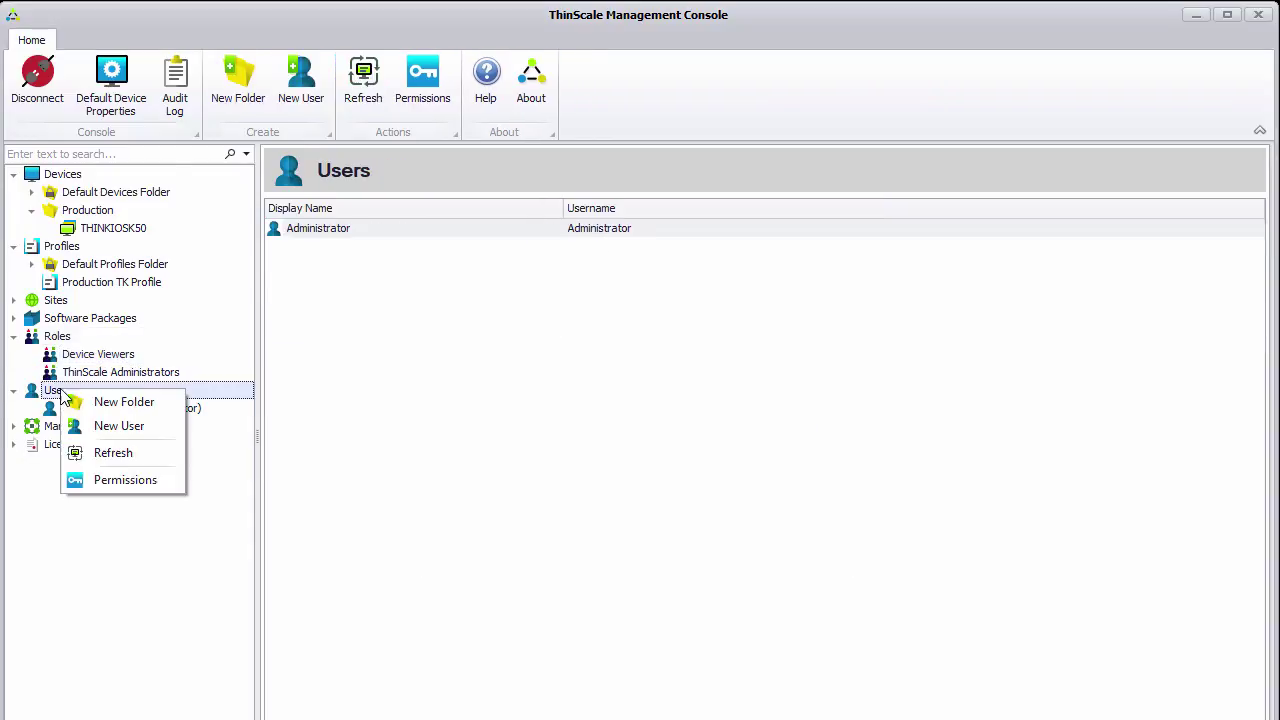
{"action": "left_click", "coordinate": [119, 426]}
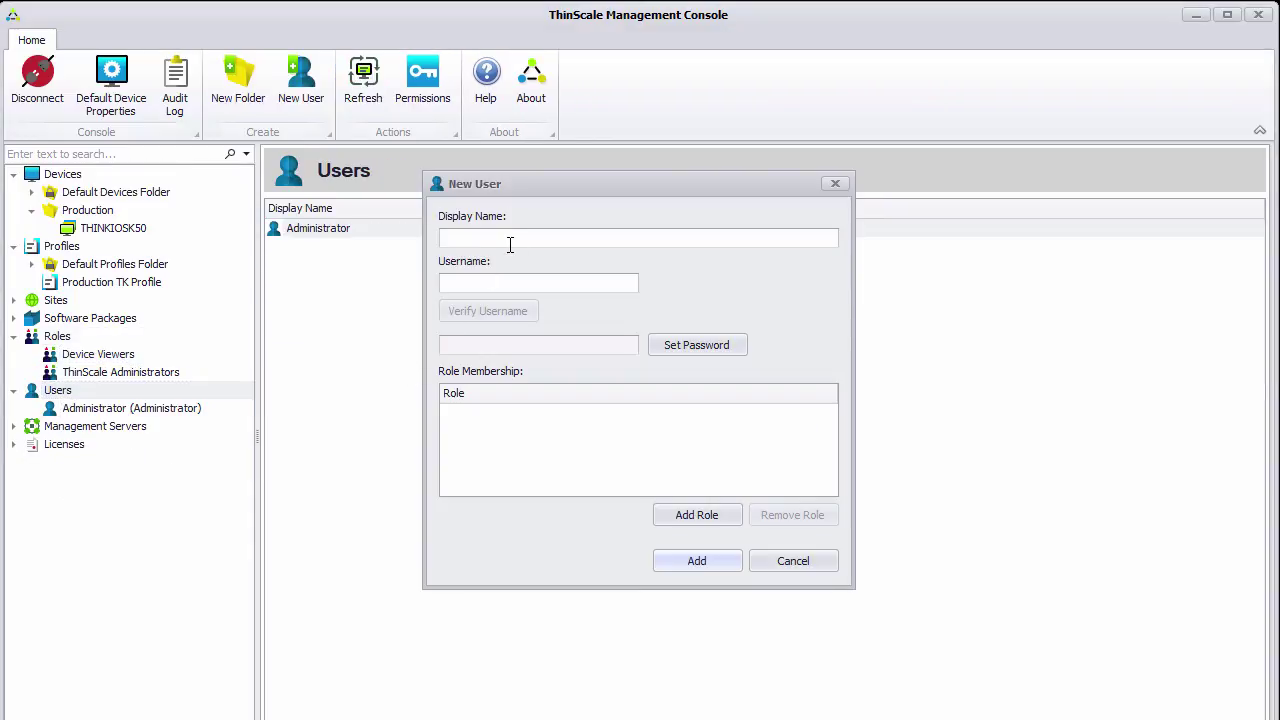
{"action": "type", "text": "user1"}
{"action": "key", "text": "Tab"}
{"action": "type", "text": "use"}
{"action": "left_click", "coordinate": [489, 310]}
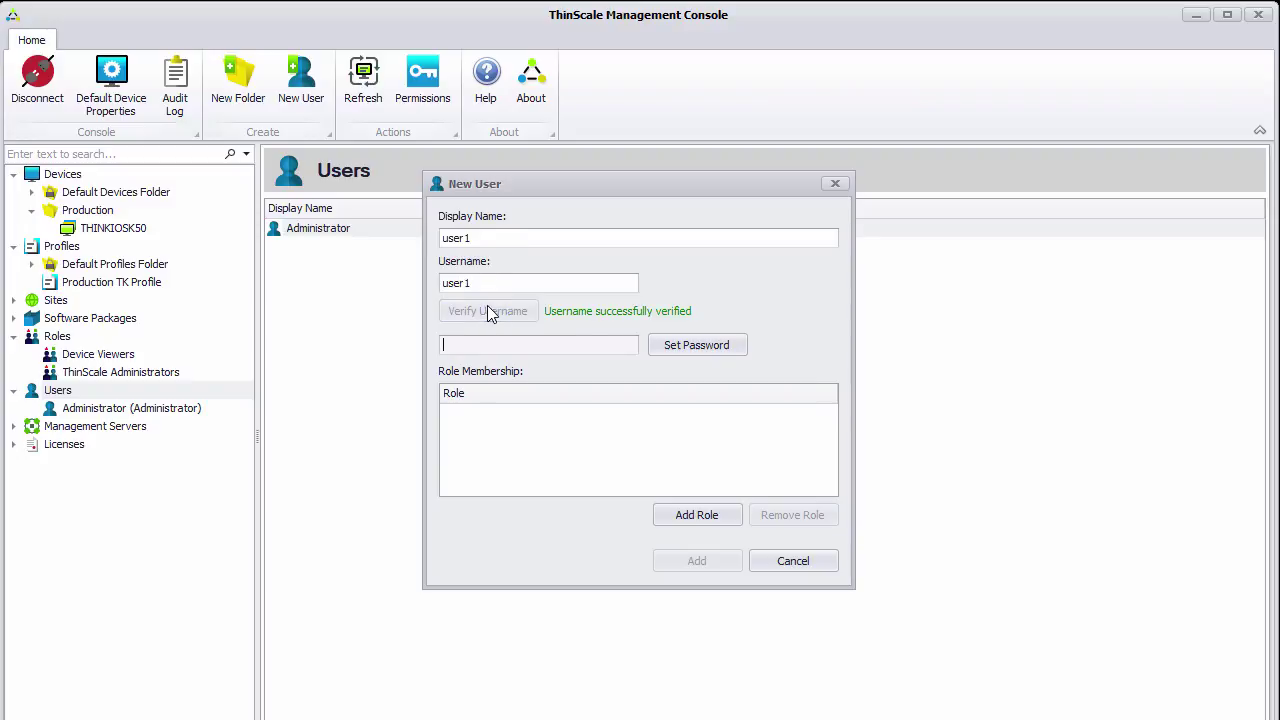
{"action": "left_click", "coordinate": [674, 346]}
{"action": "type", "text": "pss"}
{"action": "left_click", "coordinate": [572, 406]}
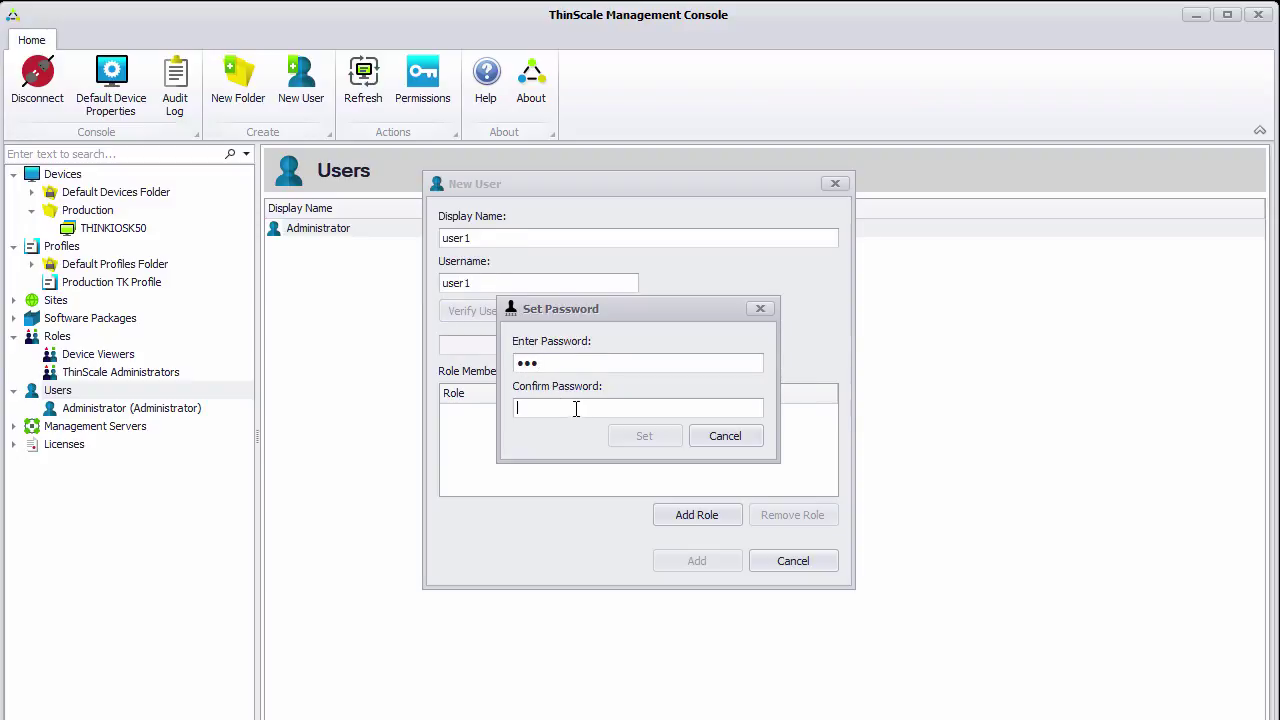
{"action": "type", "text": "pss"}
{"action": "left_click", "coordinate": [644, 435]}
Add the Device Viewers role to user1 and create the account
{"action": "left_click", "coordinate": [726, 522]}
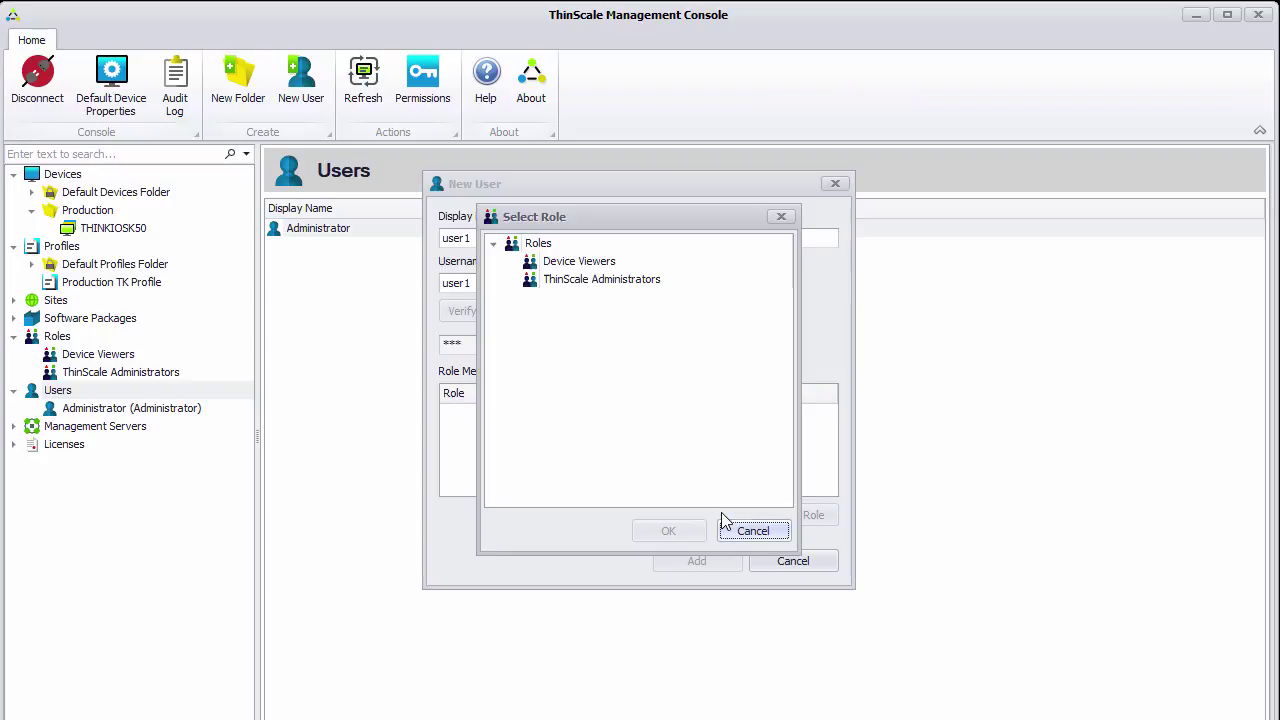
{"action": "left_click", "coordinate": [578, 263]}
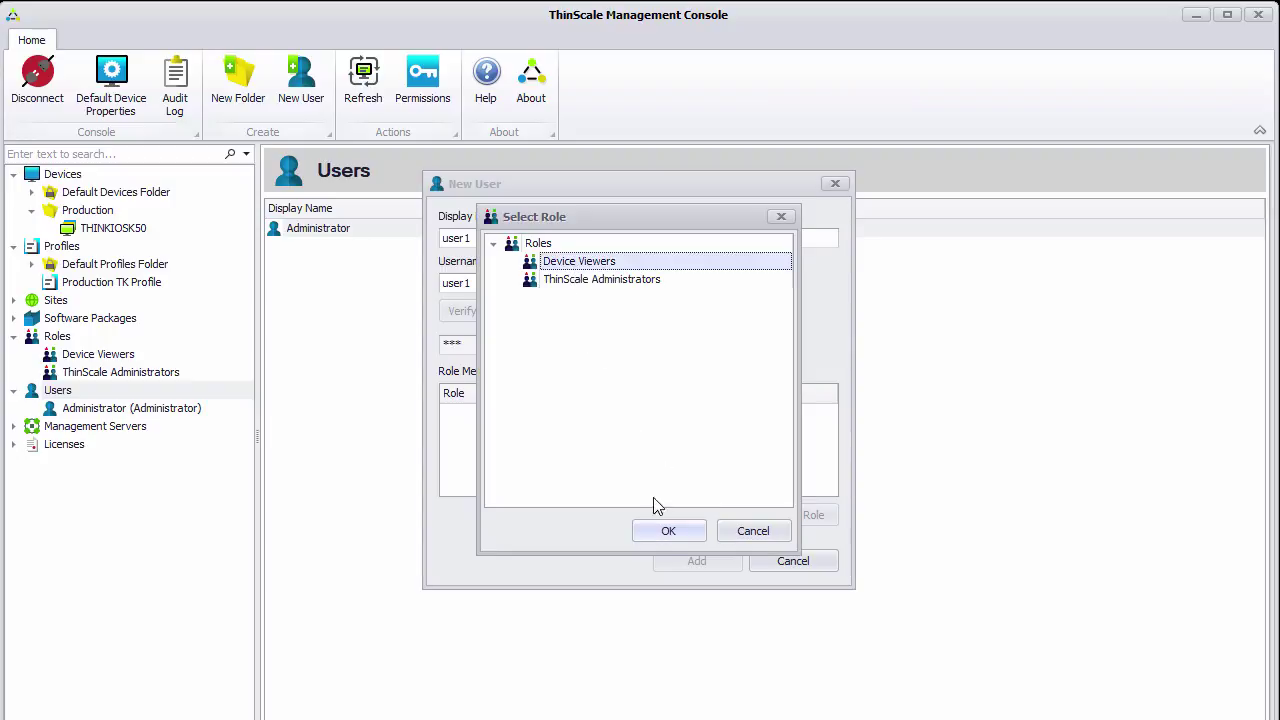
{"action": "left_click", "coordinate": [684, 538]}
{"action": "left_click", "coordinate": [700, 563]}
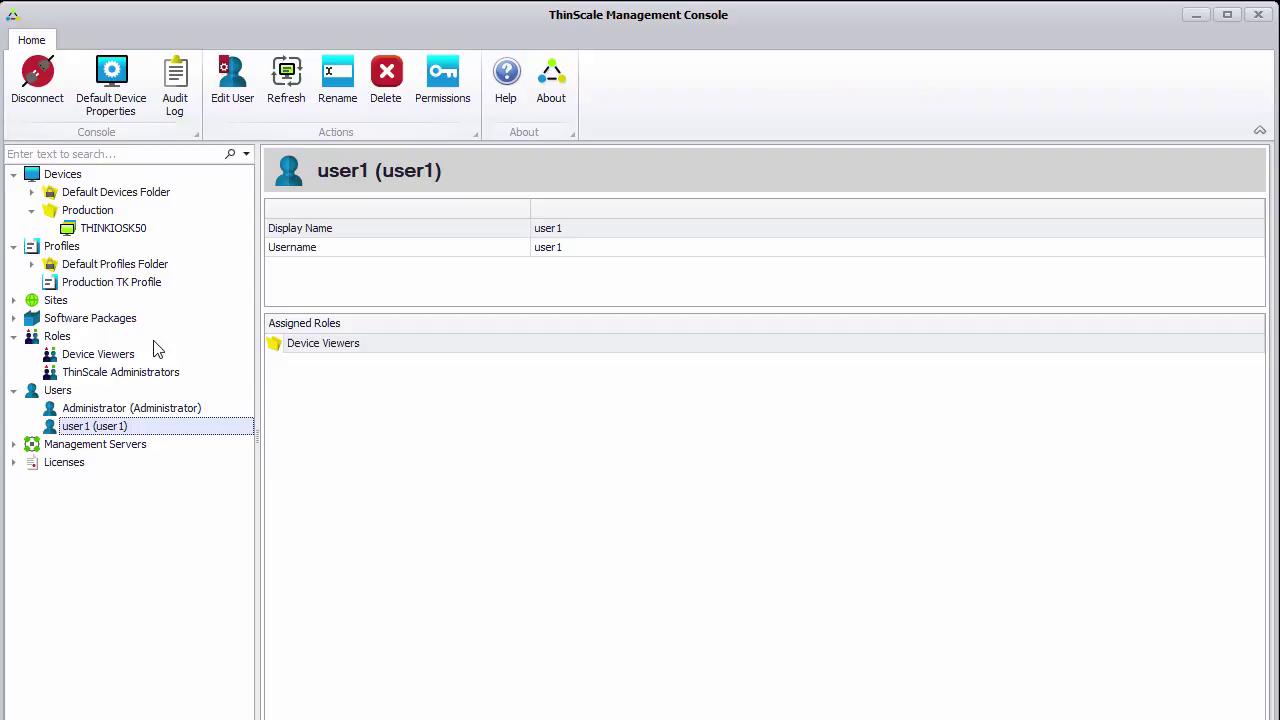
Add a Devices folder permission entry for the Device Viewers role
{"action": "left_click", "coordinate": [57, 175]}
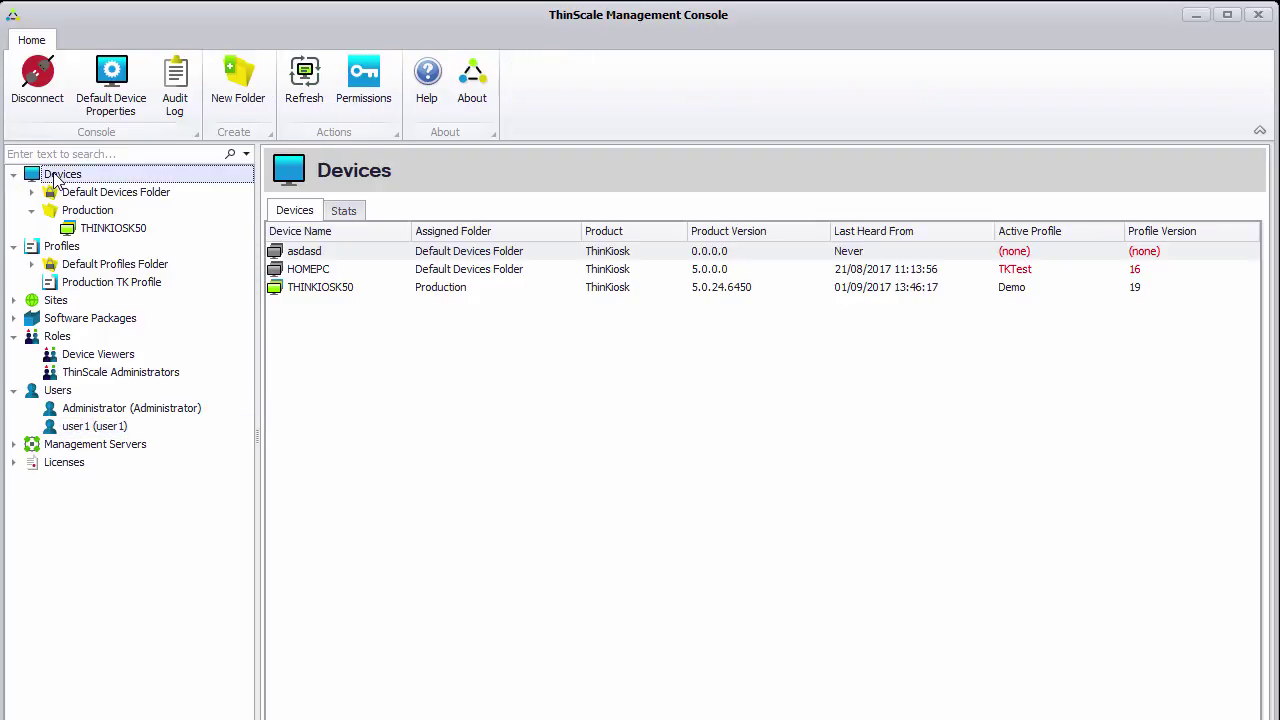
{"action": "right_click", "coordinate": [57, 176]}
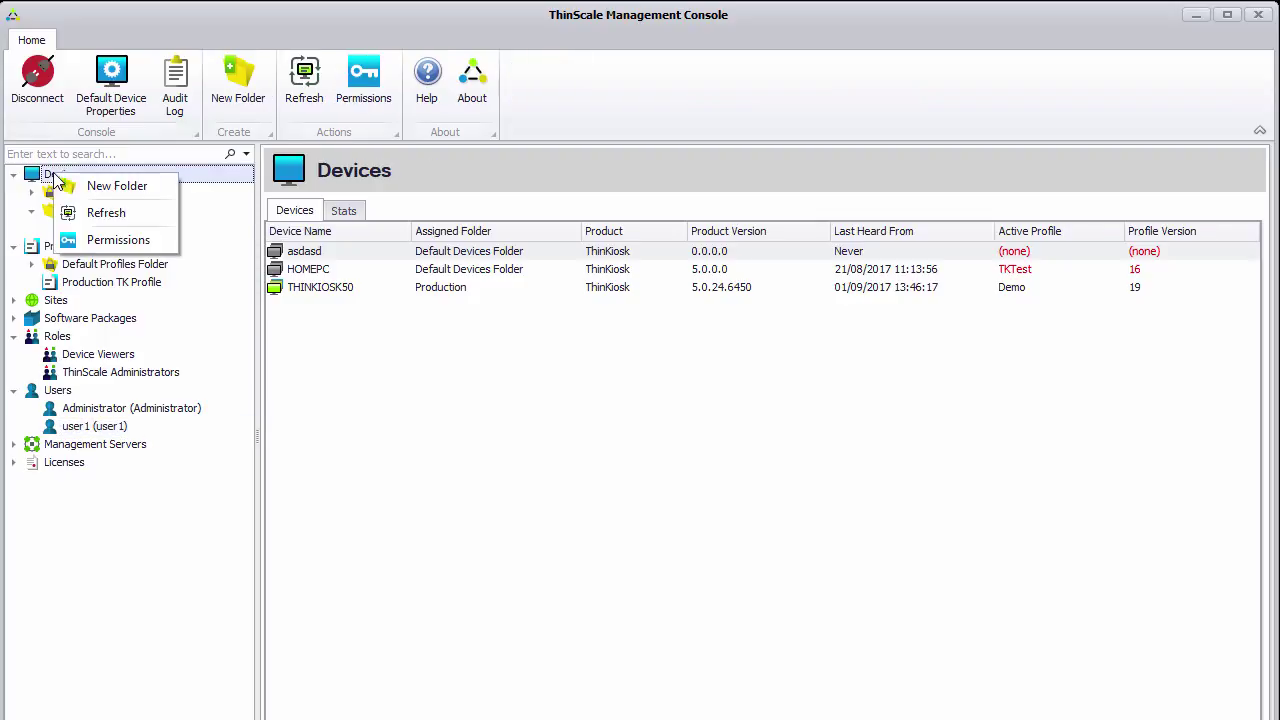
{"action": "left_click", "coordinate": [98, 240]}
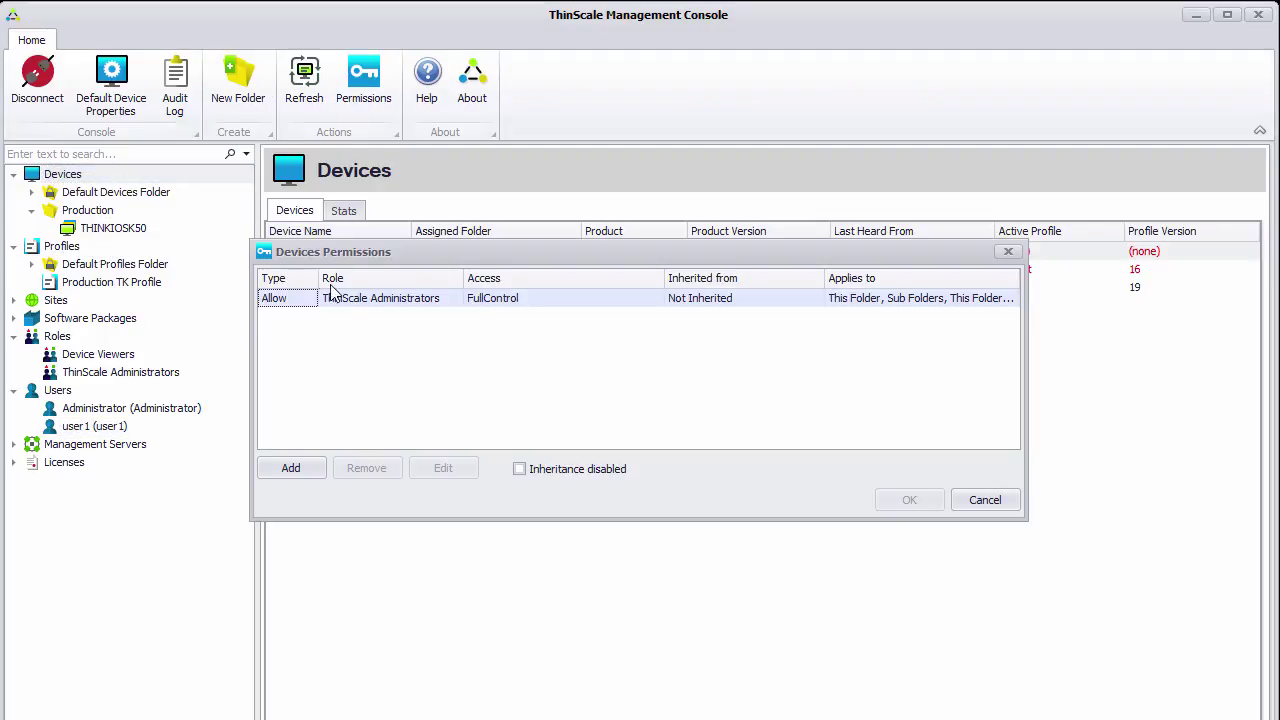
{"action": "left_click", "coordinate": [291, 469]}
{"action": "left_click", "coordinate": [805, 197]}
{"action": "left_click", "coordinate": [569, 264]}
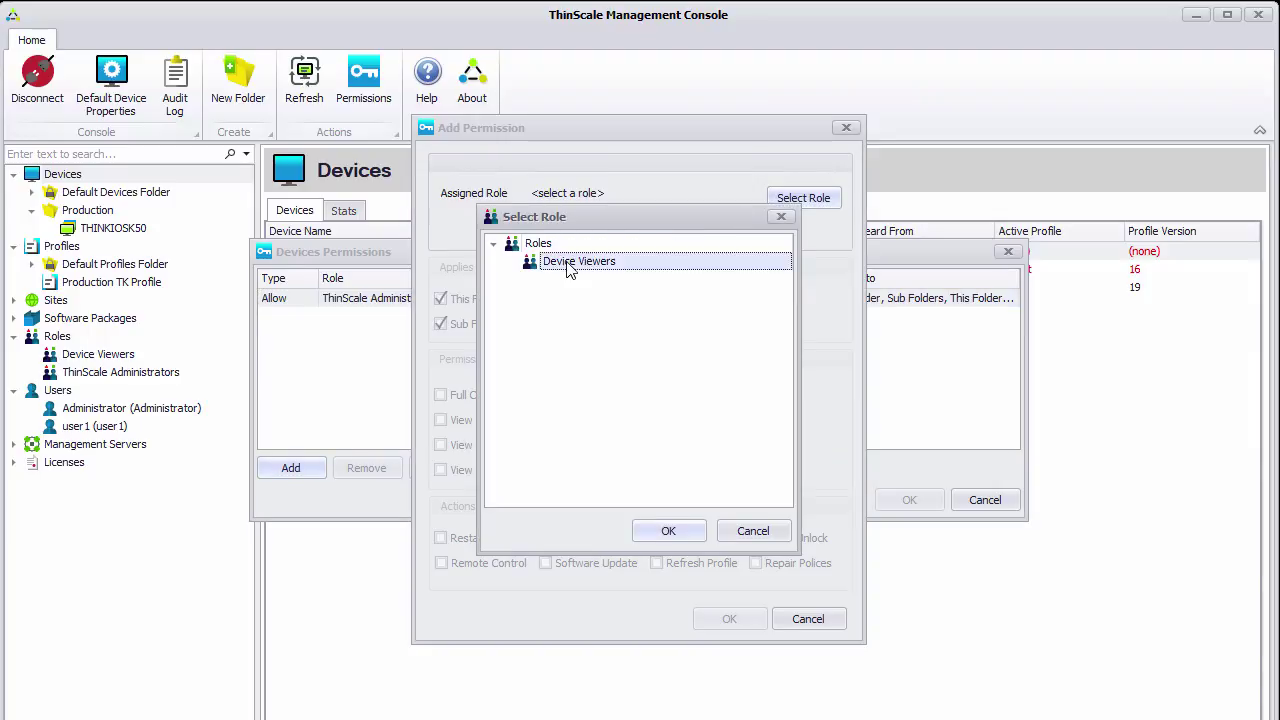
{"action": "left_click", "coordinate": [668, 530]}
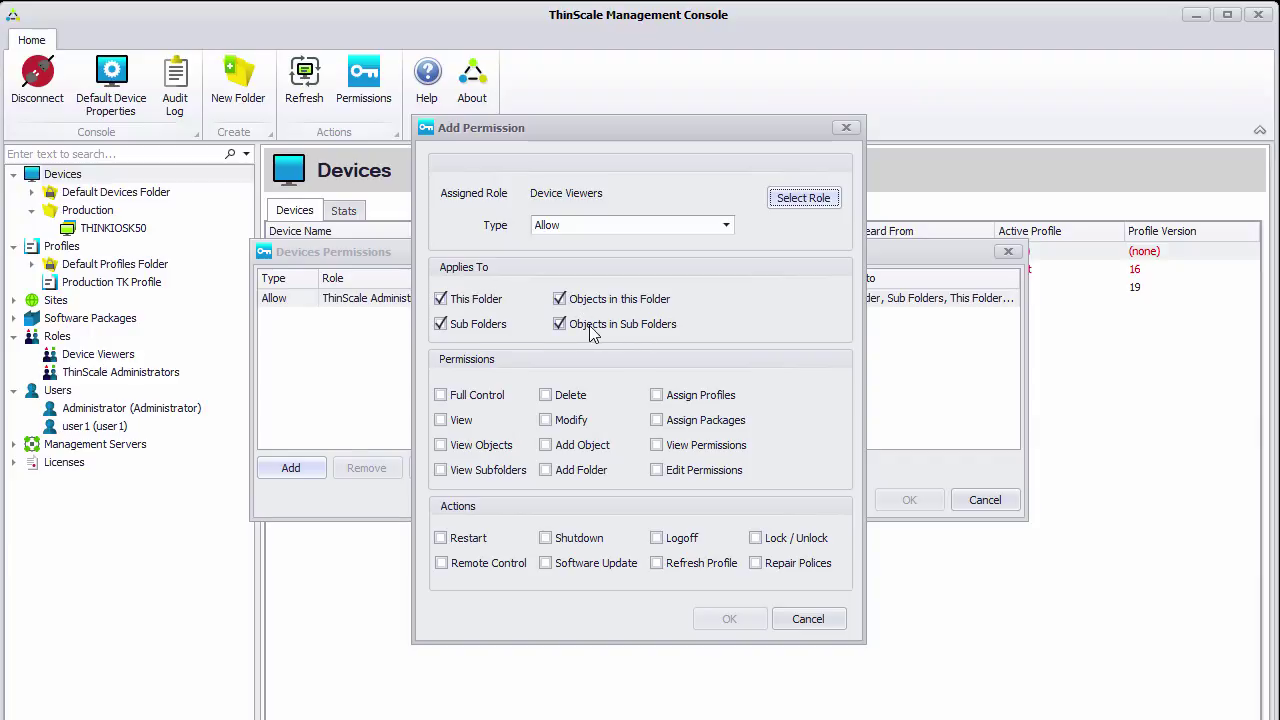
Allow View, View Objects, View Subfolders and Remote Control, then save and apply
{"action": "left_click", "coordinate": [462, 421]}
{"action": "left_click", "coordinate": [466, 446]}
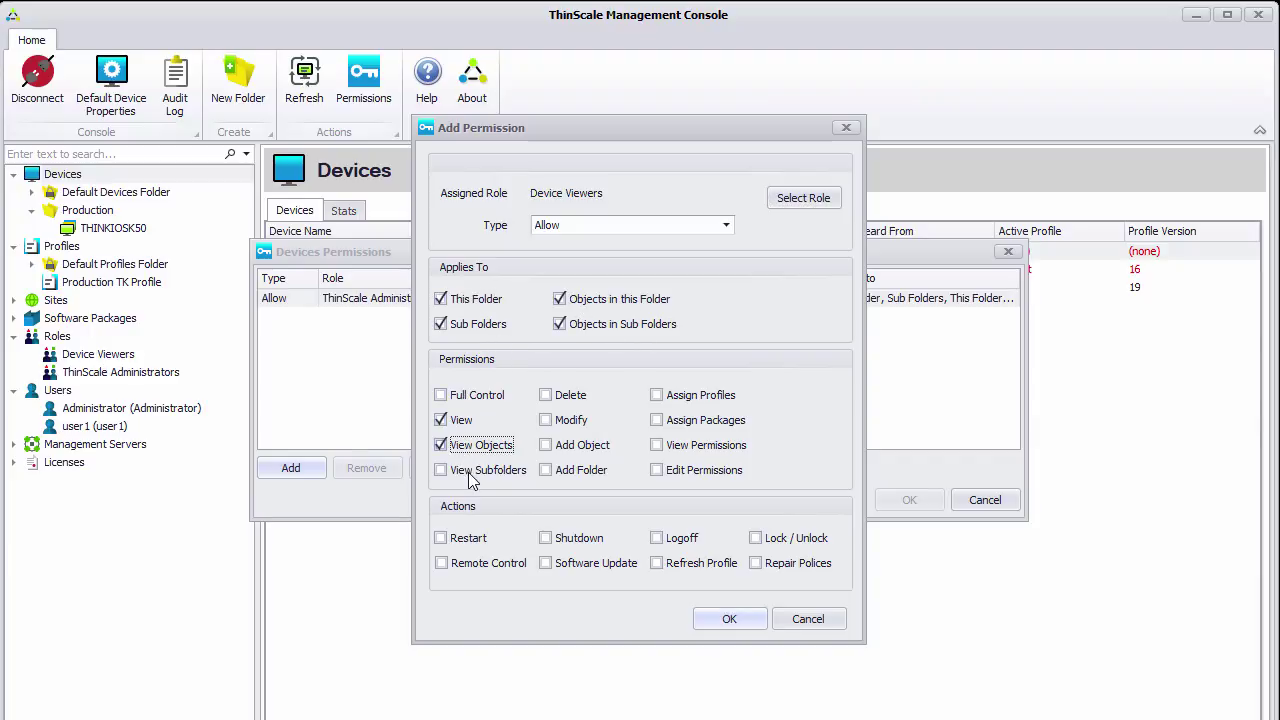
{"action": "left_click", "coordinate": [473, 478]}
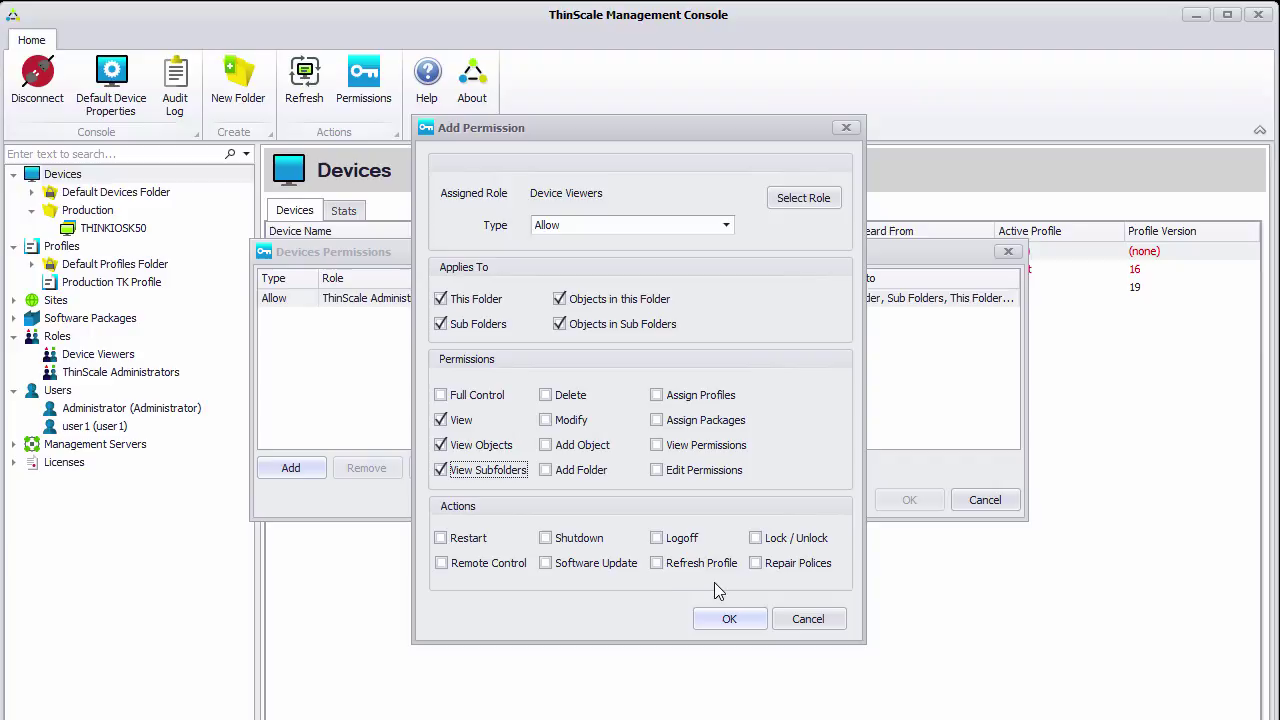
{"action": "left_click", "coordinate": [505, 565]}
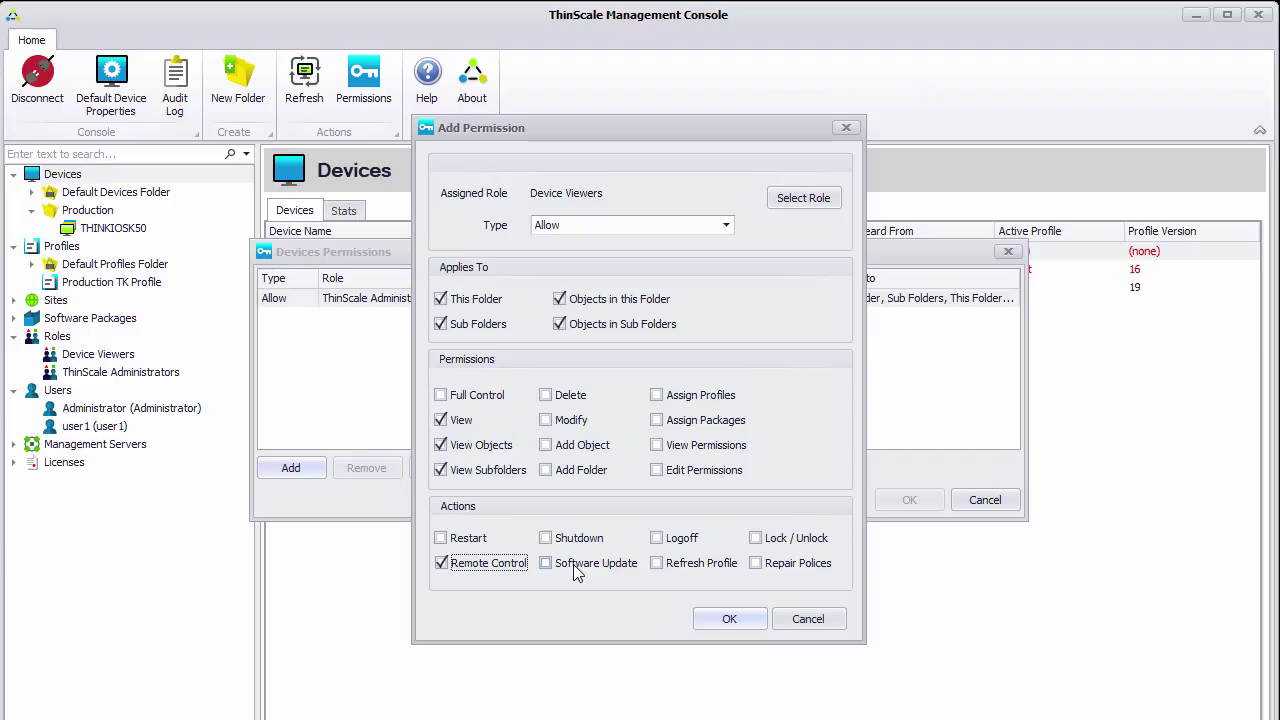
{"action": "left_click", "coordinate": [716, 622]}
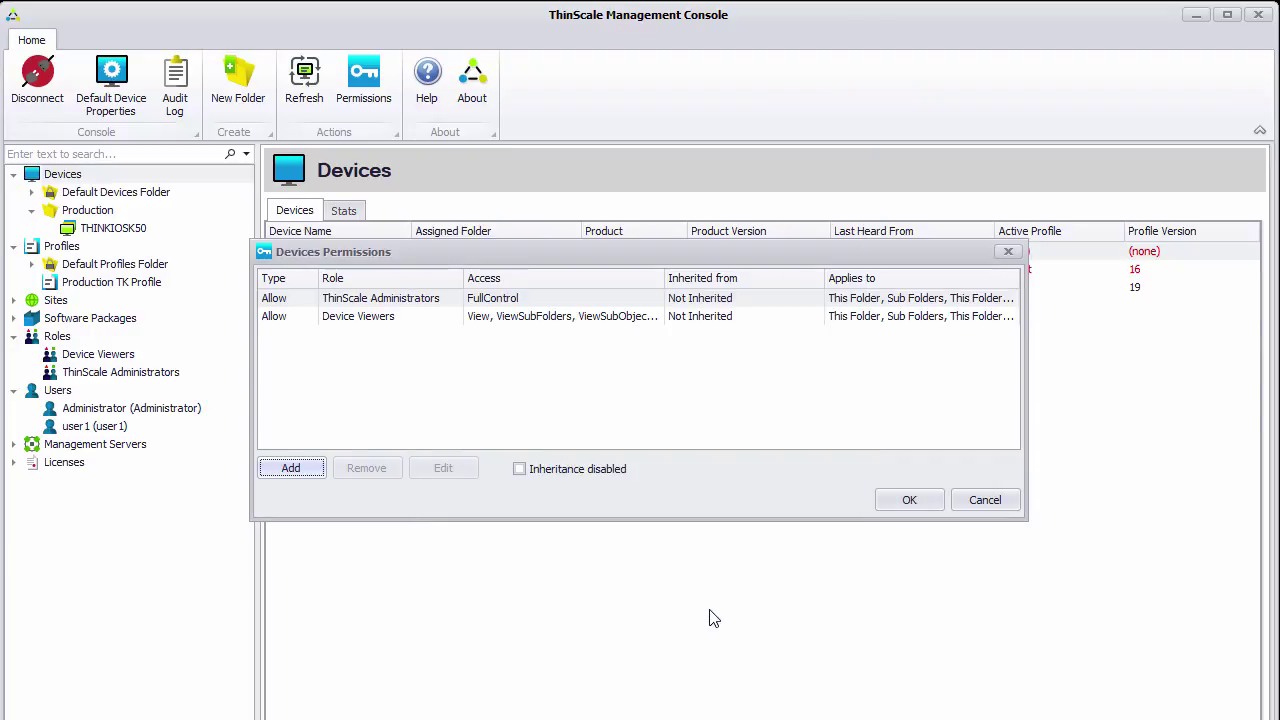
{"action": "left_click", "coordinate": [895, 505]}
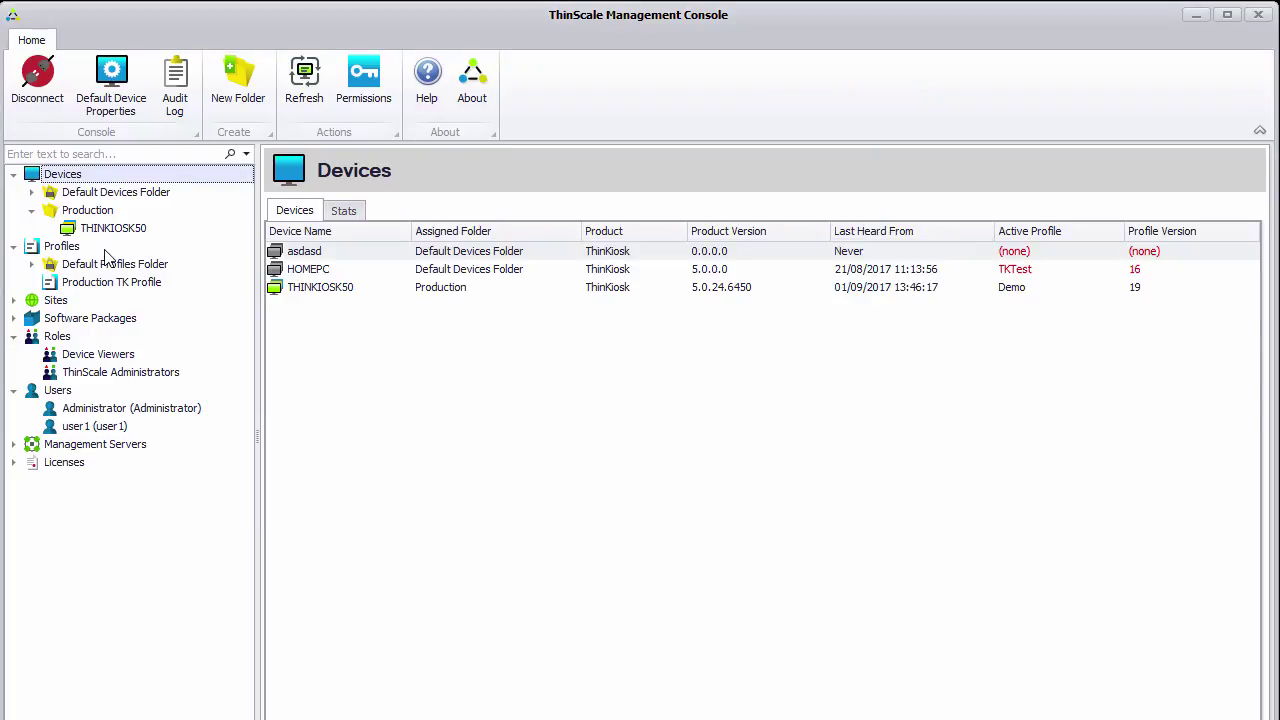
Add a Profiles permission entry for the Device Viewers role
{"action": "left_click", "coordinate": [61, 247]}
{"action": "right_click", "coordinate": [61, 247]}
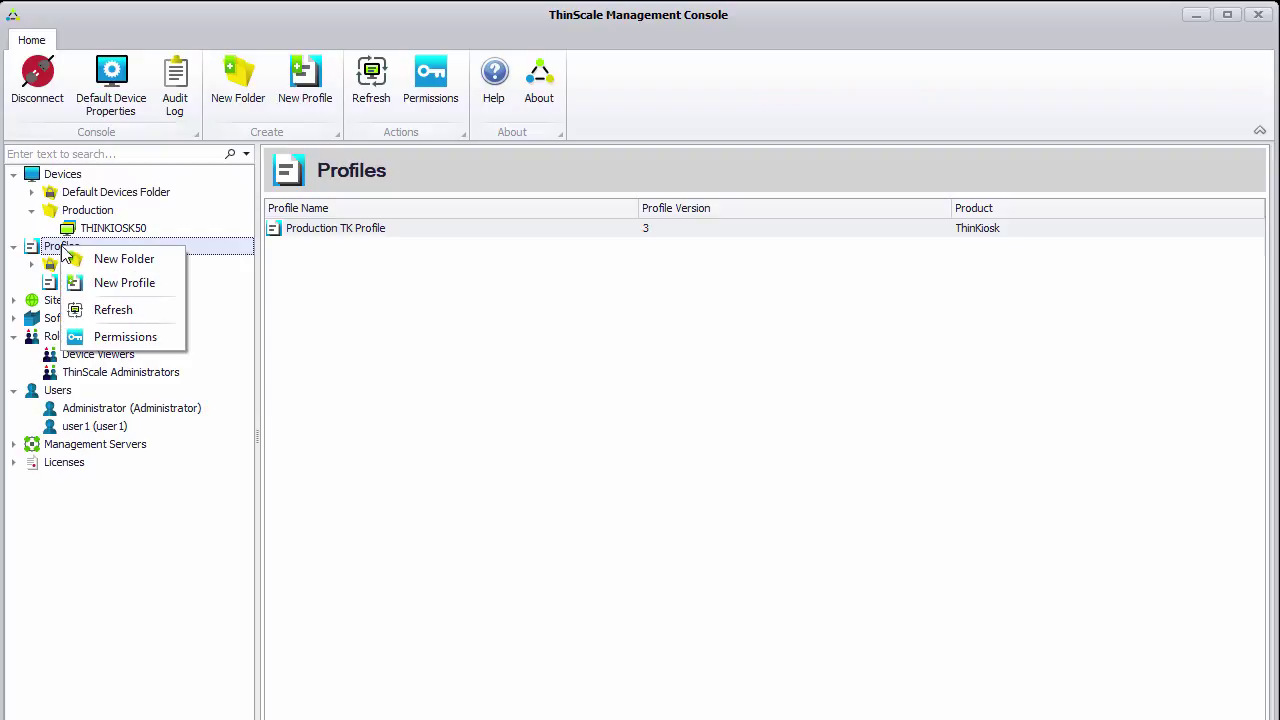
{"action": "left_click", "coordinate": [120, 335]}
{"action": "left_click", "coordinate": [300, 467]}
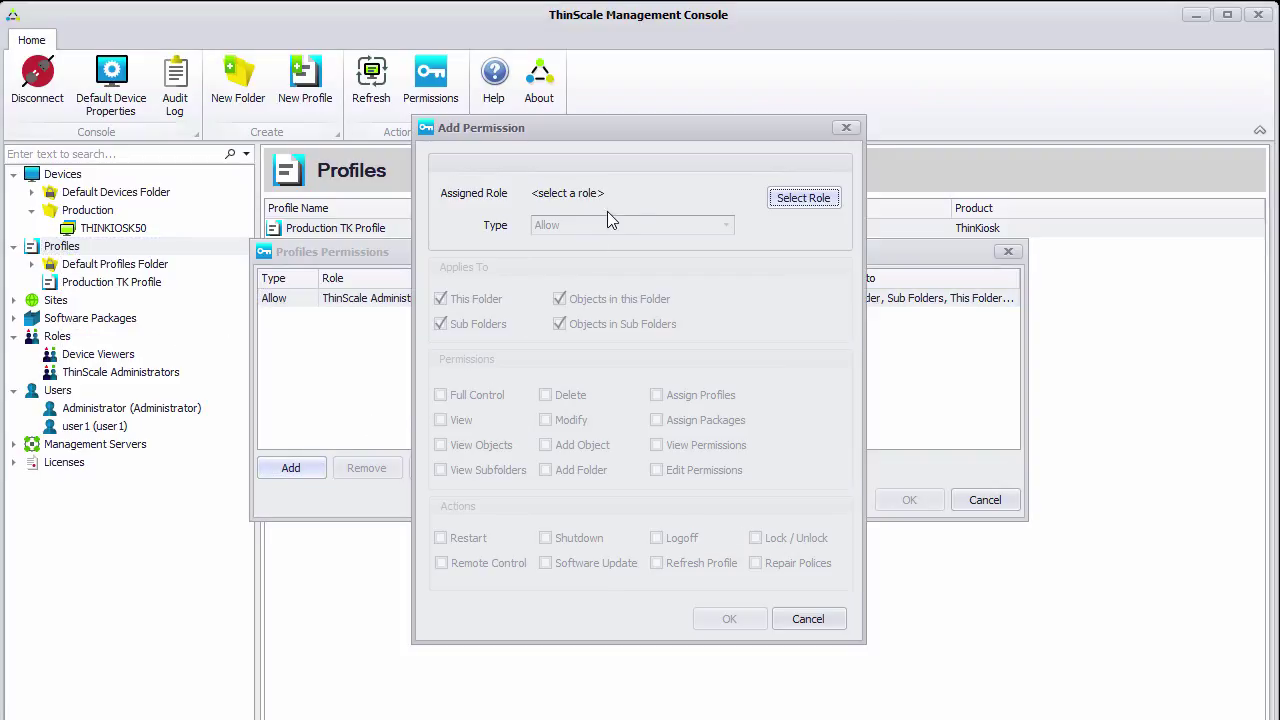
{"action": "left_click", "coordinate": [796, 200]}
{"action": "left_click", "coordinate": [565, 262]}
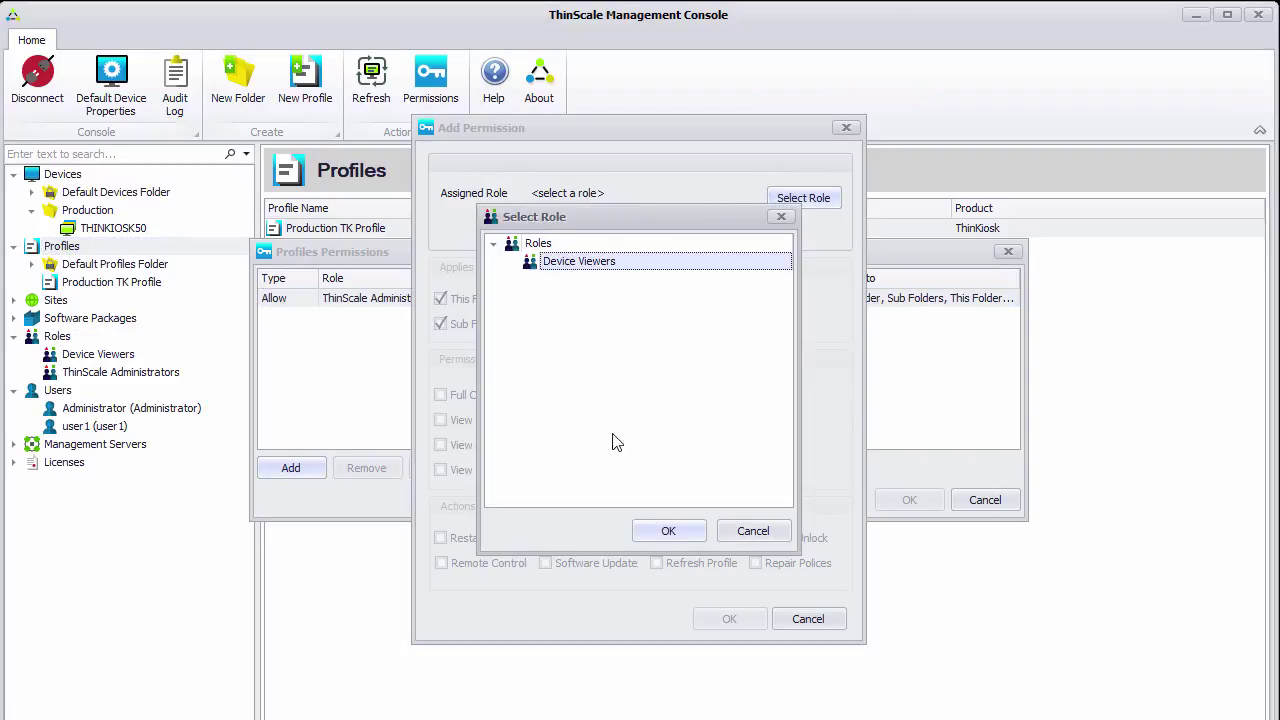
{"action": "left_click", "coordinate": [660, 531]}
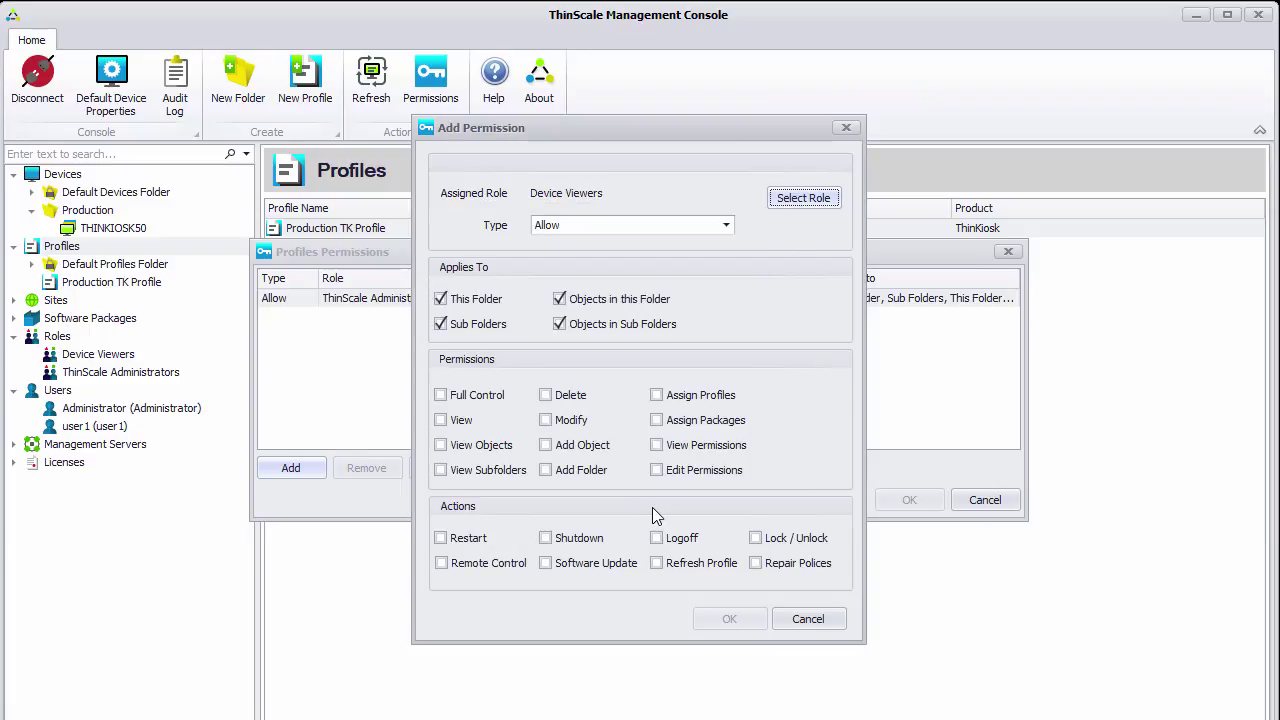
Grant View, View Objects and View Subfolders, then save and apply the Profiles permissions
{"action": "left_click", "coordinate": [468, 420]}
{"action": "left_click", "coordinate": [472, 445]}
{"action": "left_click", "coordinate": [478, 470]}
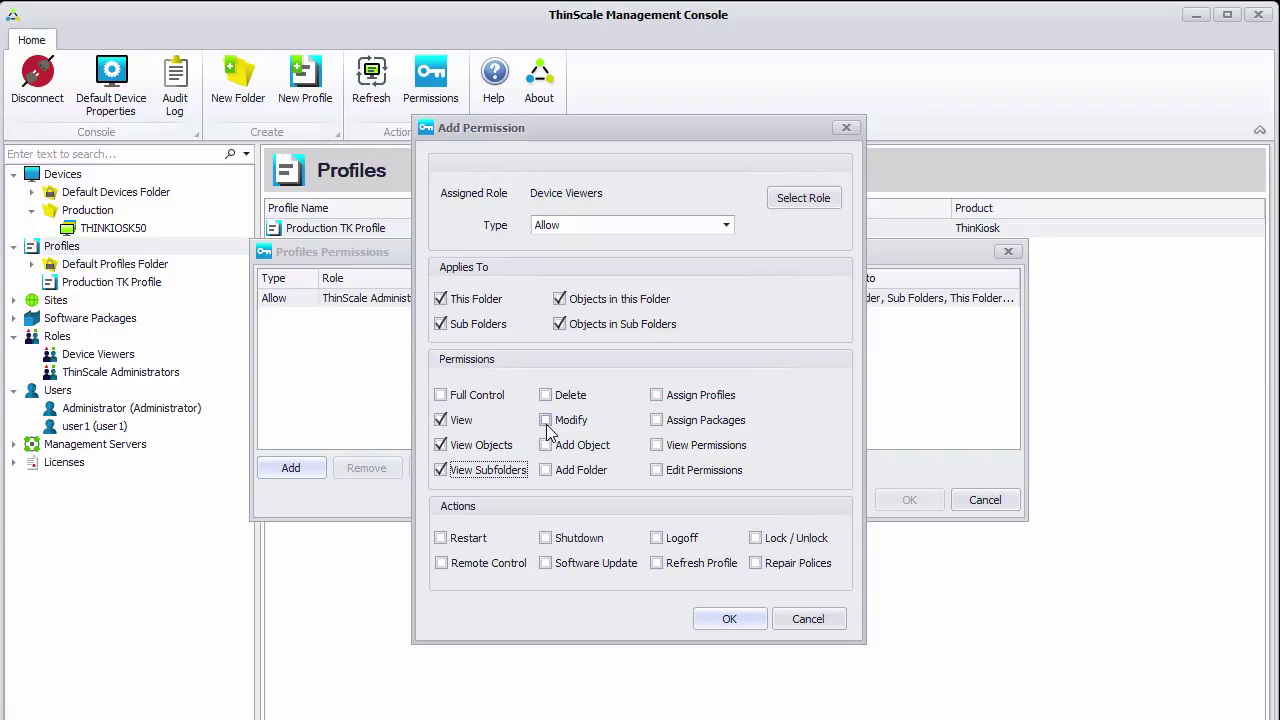
{"action": "left_click", "coordinate": [727, 620]}
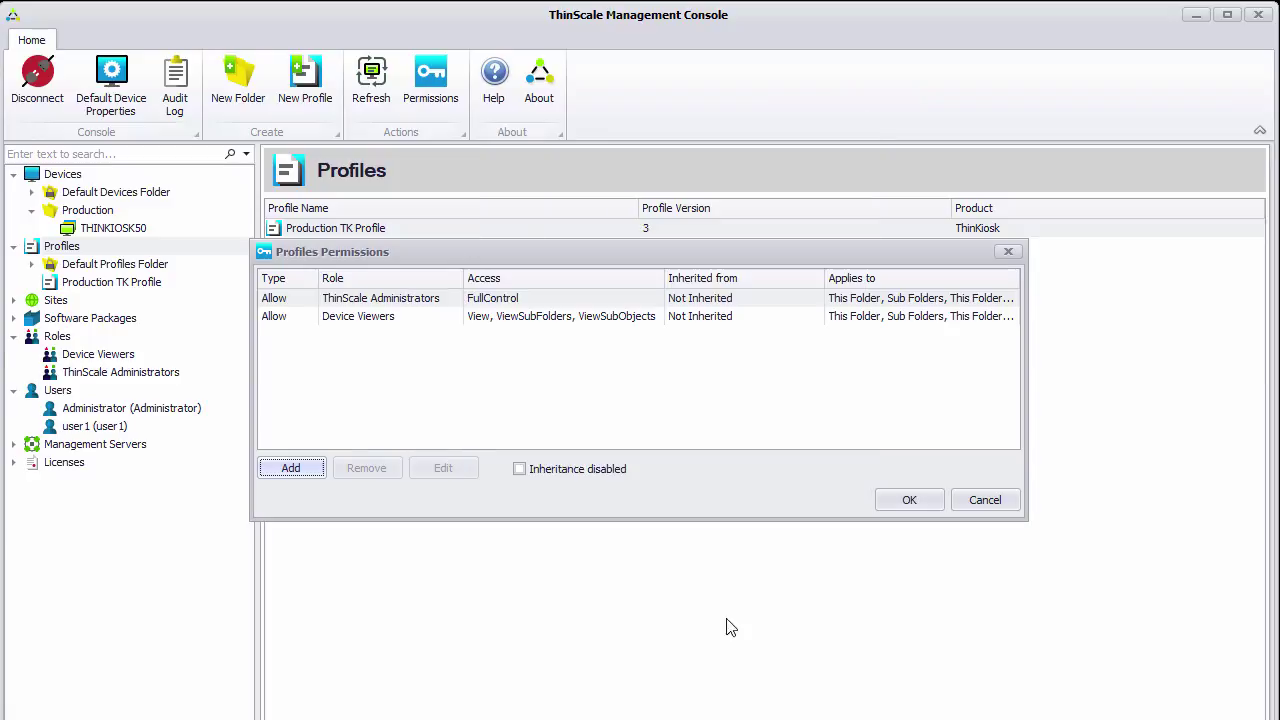
{"action": "left_click", "coordinate": [905, 500]}
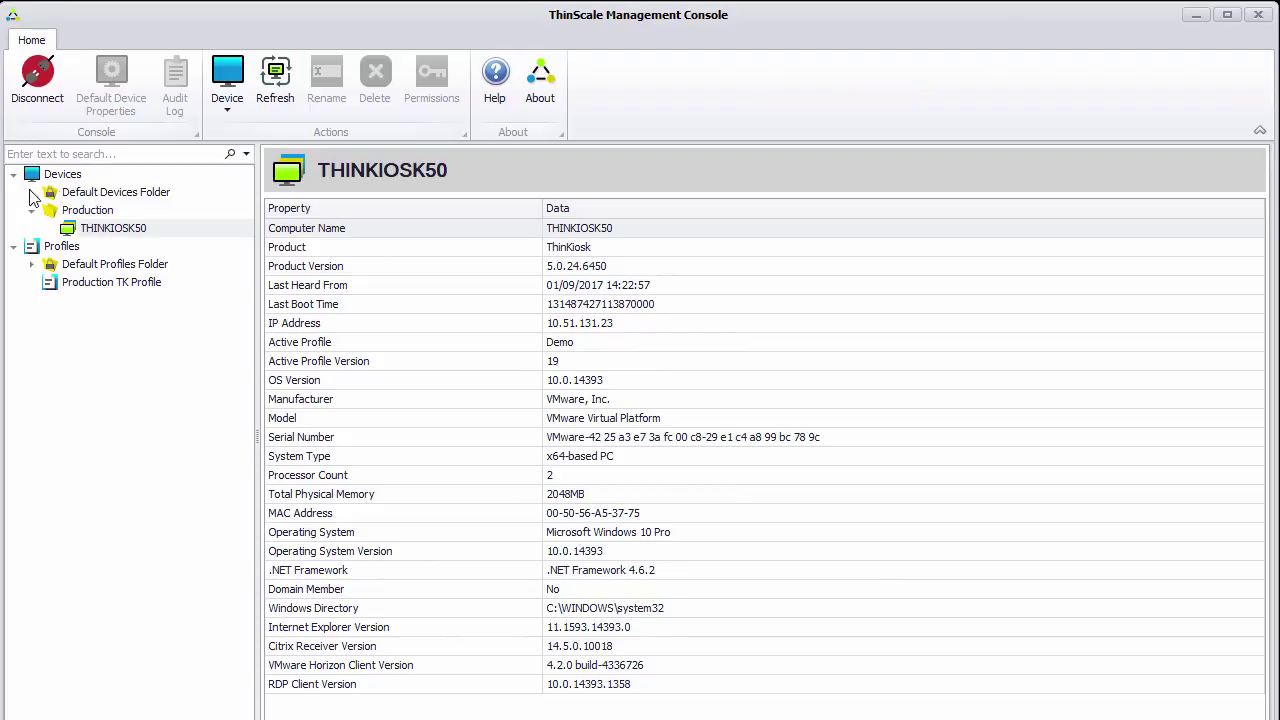
Check that THINKIOSK50's Device actions are disabled in the restricted view, then dismiss the menus
{"action": "right_click", "coordinate": [98, 230]}
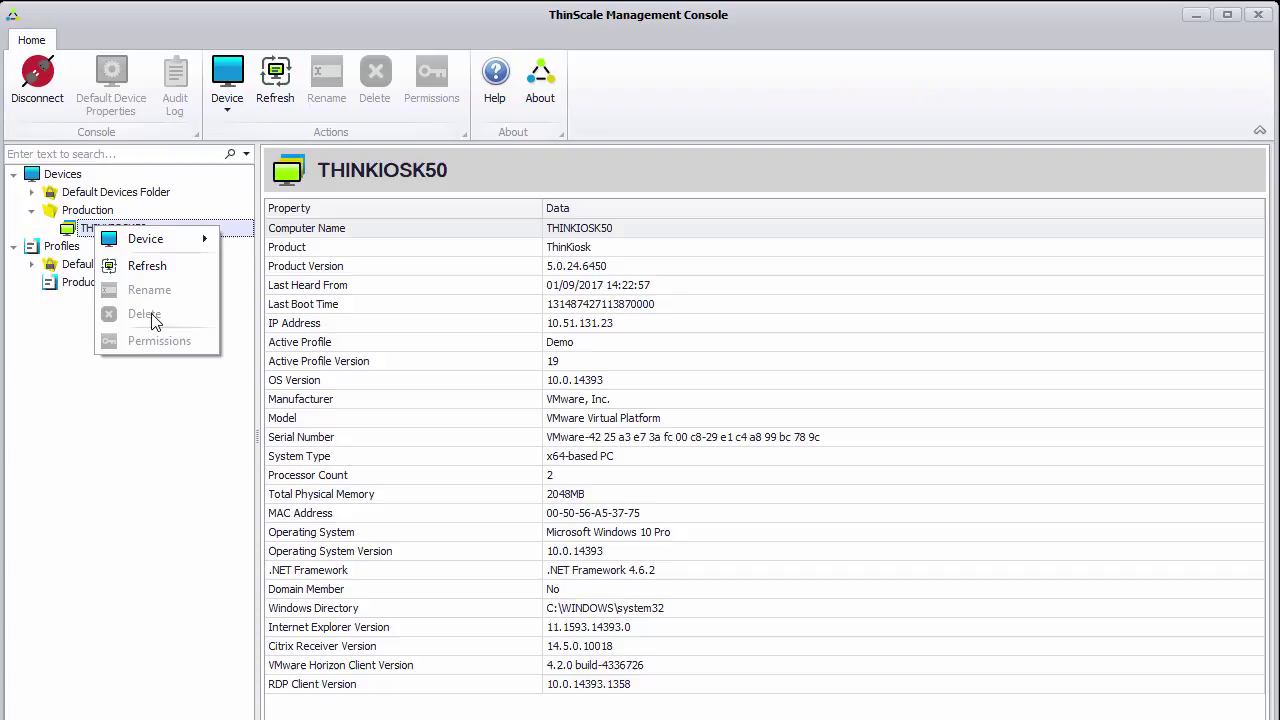
{"action": "mouse_move", "coordinate": [175, 243]}
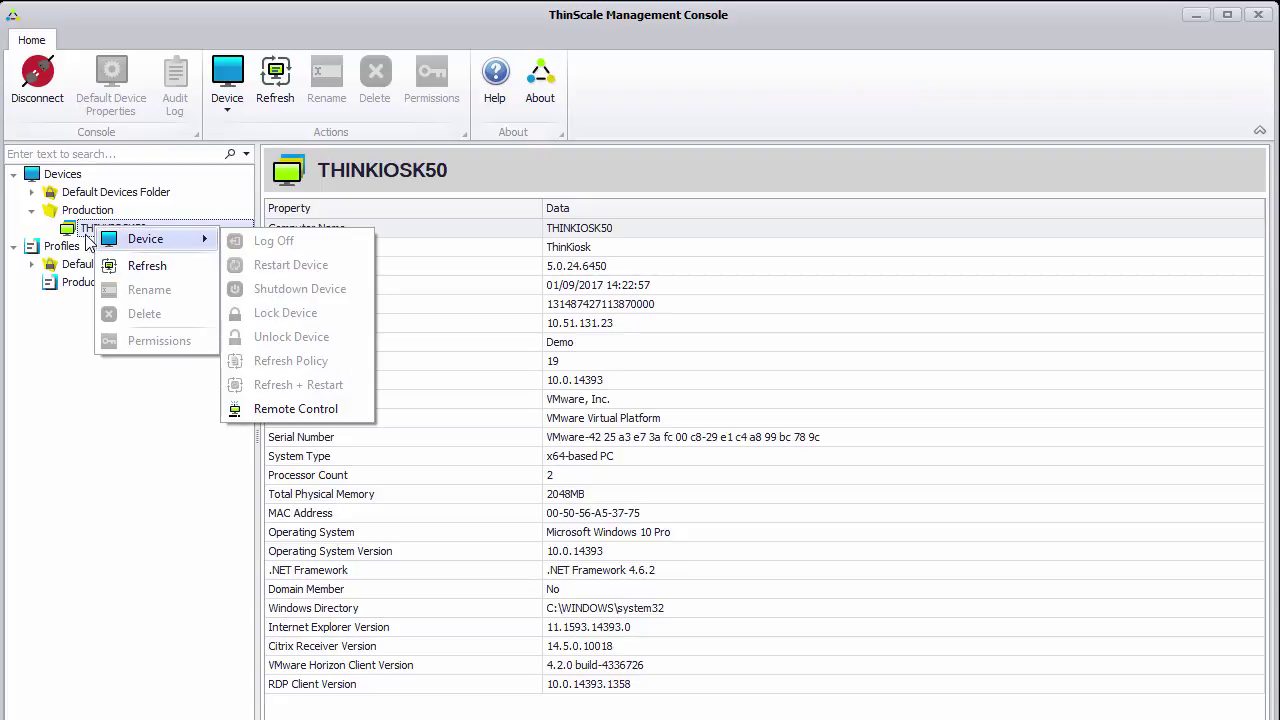
{"action": "key", "text": "Escape"}
{"action": "key", "text": "Escape"}
Show the Production TK Profile details and bring up its actions
{"action": "left_click", "coordinate": [97, 286]}
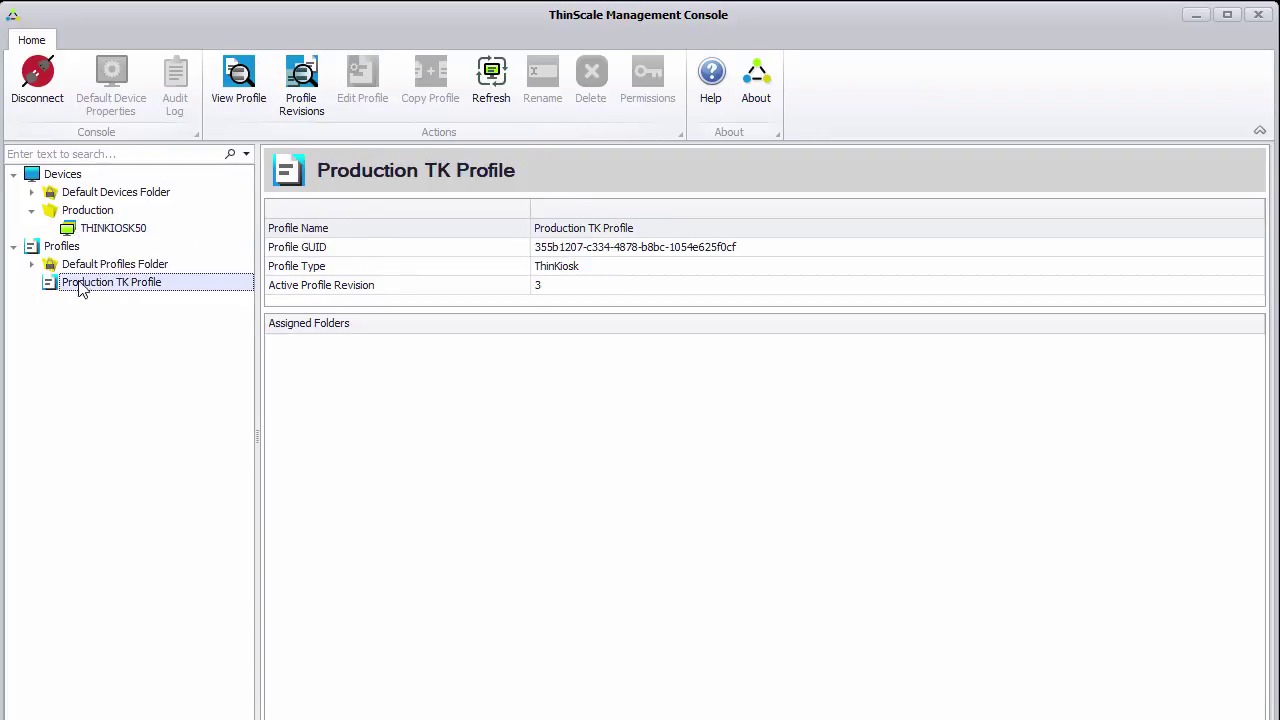
{"action": "right_click", "coordinate": [91, 289]}
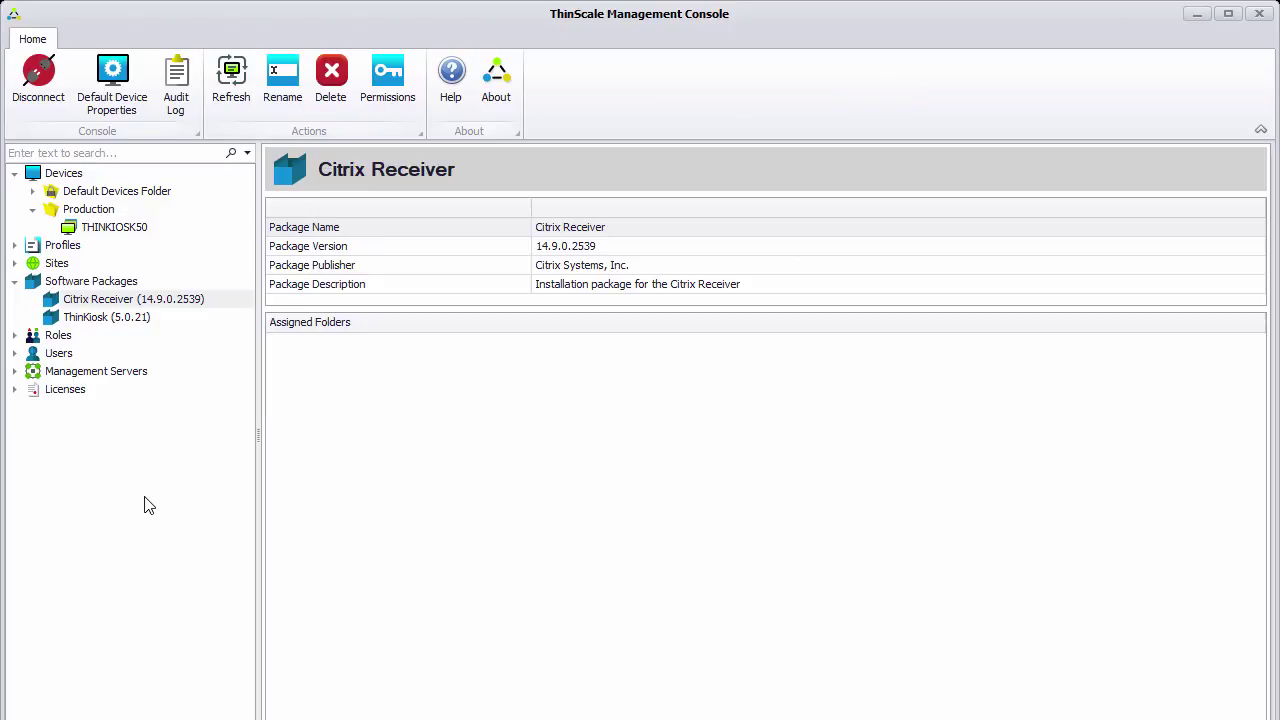
Assign the Citrix Receiver 14.9.0.2539 package to the Production folder
{"action": "left_click", "coordinate": [88, 304]}
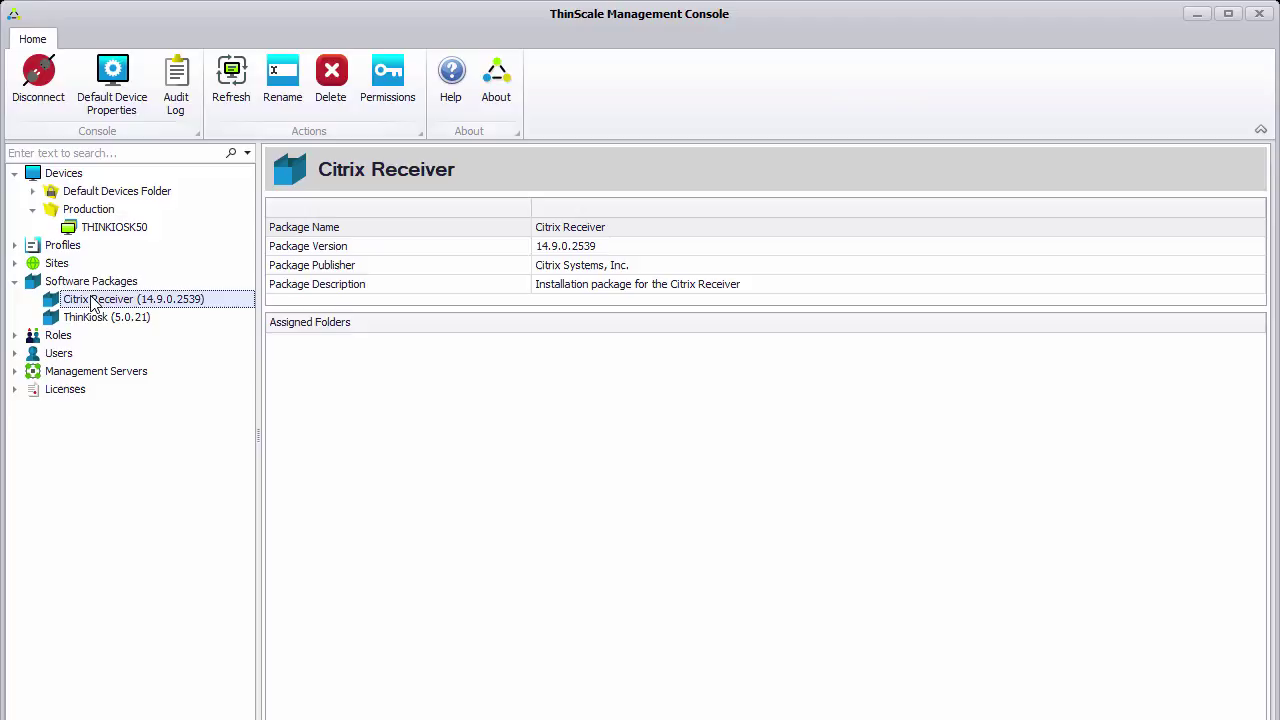
{"action": "left_click", "coordinate": [90, 210]}
{"action": "left_click", "coordinate": [474, 209]}
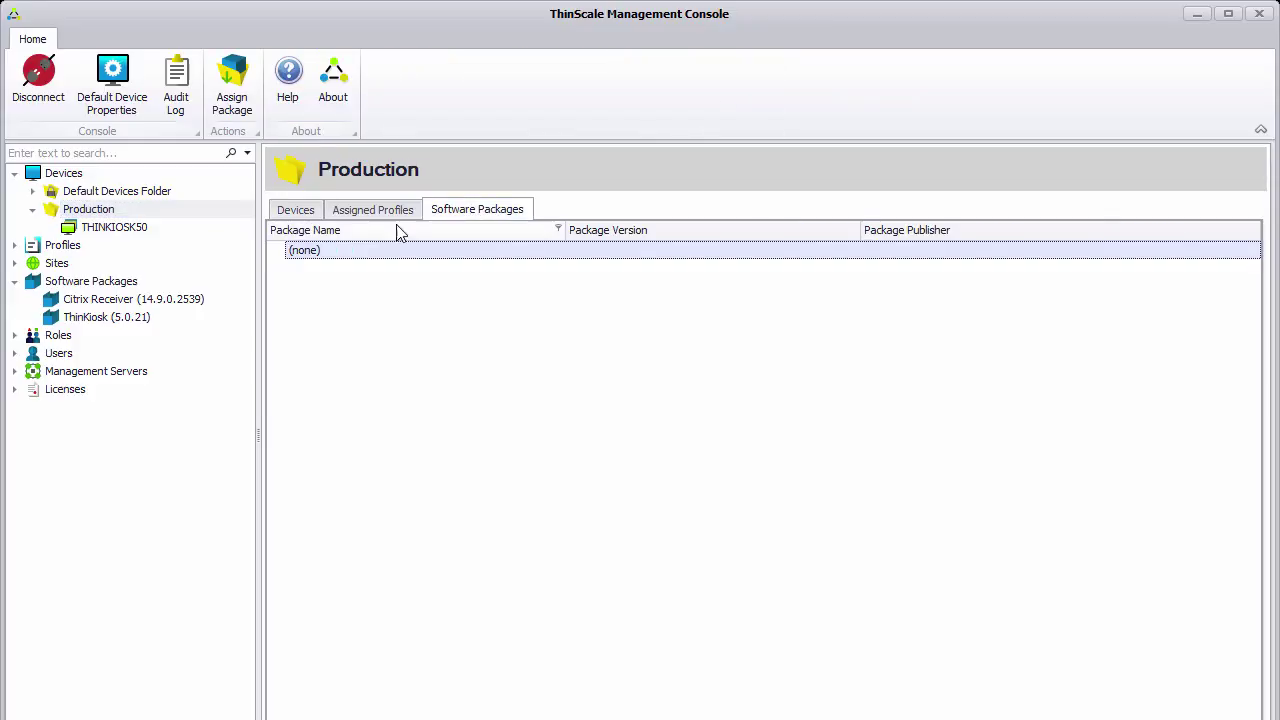
{"action": "left_click", "coordinate": [231, 93]}
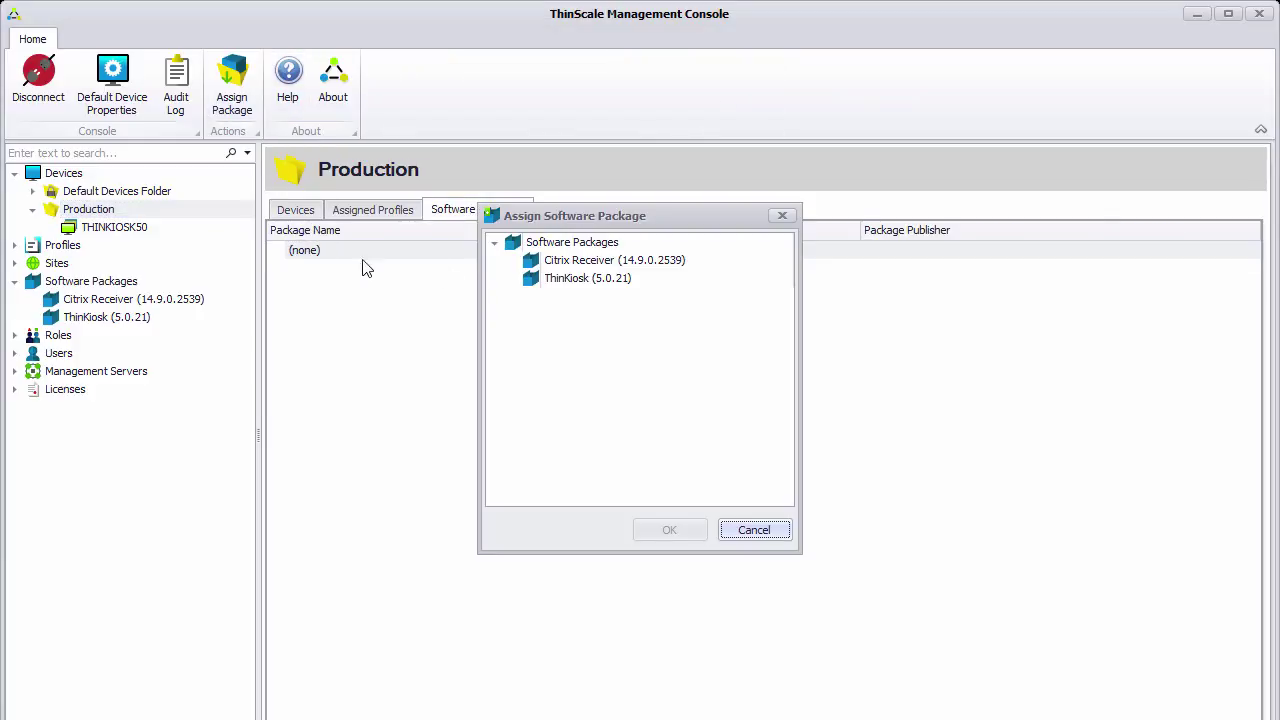
{"action": "left_click", "coordinate": [570, 262]}
{"action": "left_click", "coordinate": [669, 530]}
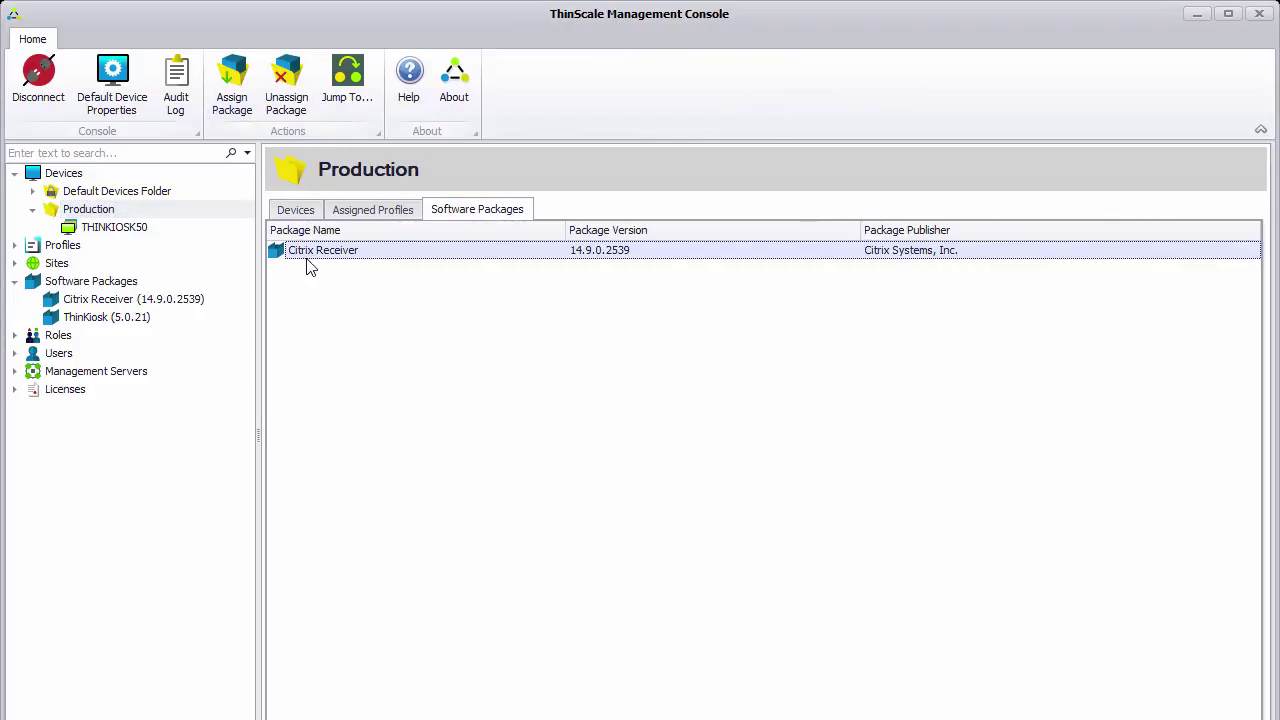
Push a policy refresh to the THINKIOSK50 device in Production
{"action": "left_click", "coordinate": [86, 210]}
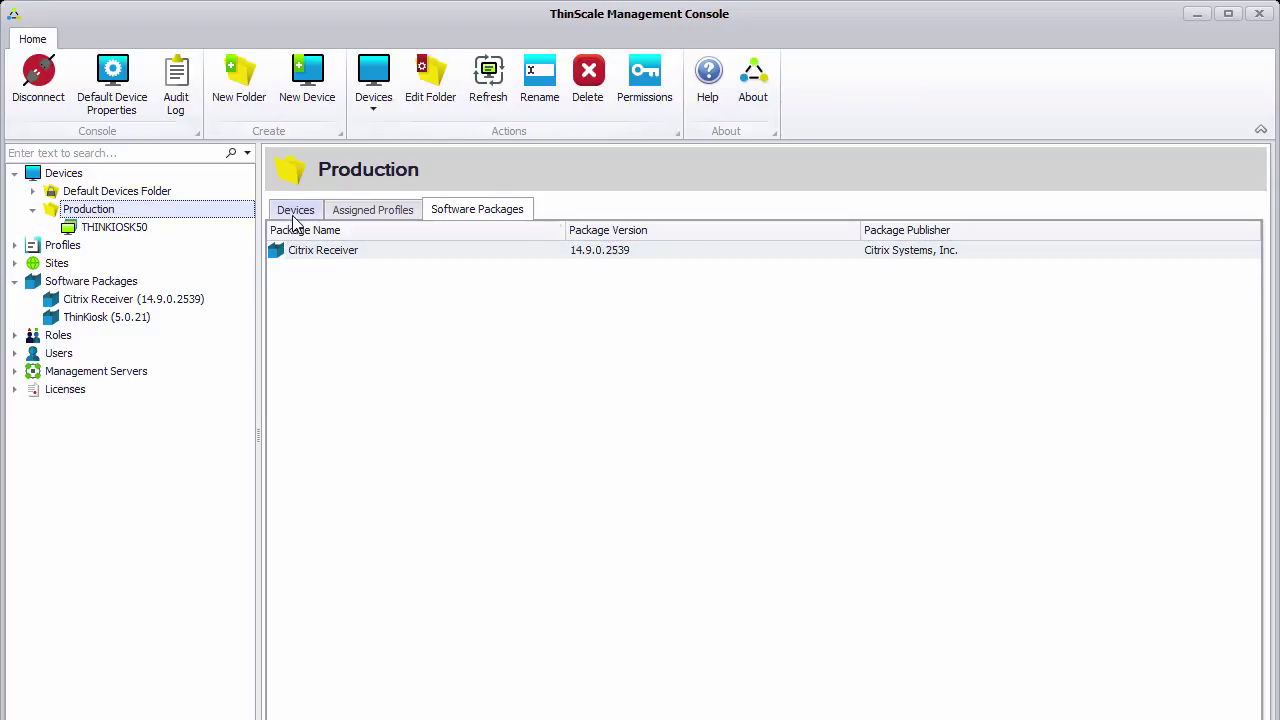
{"action": "left_click", "coordinate": [295, 210]}
{"action": "left_click", "coordinate": [100, 228]}
{"action": "right_click", "coordinate": [100, 231]}
{"action": "mouse_move", "coordinate": [145, 238]}
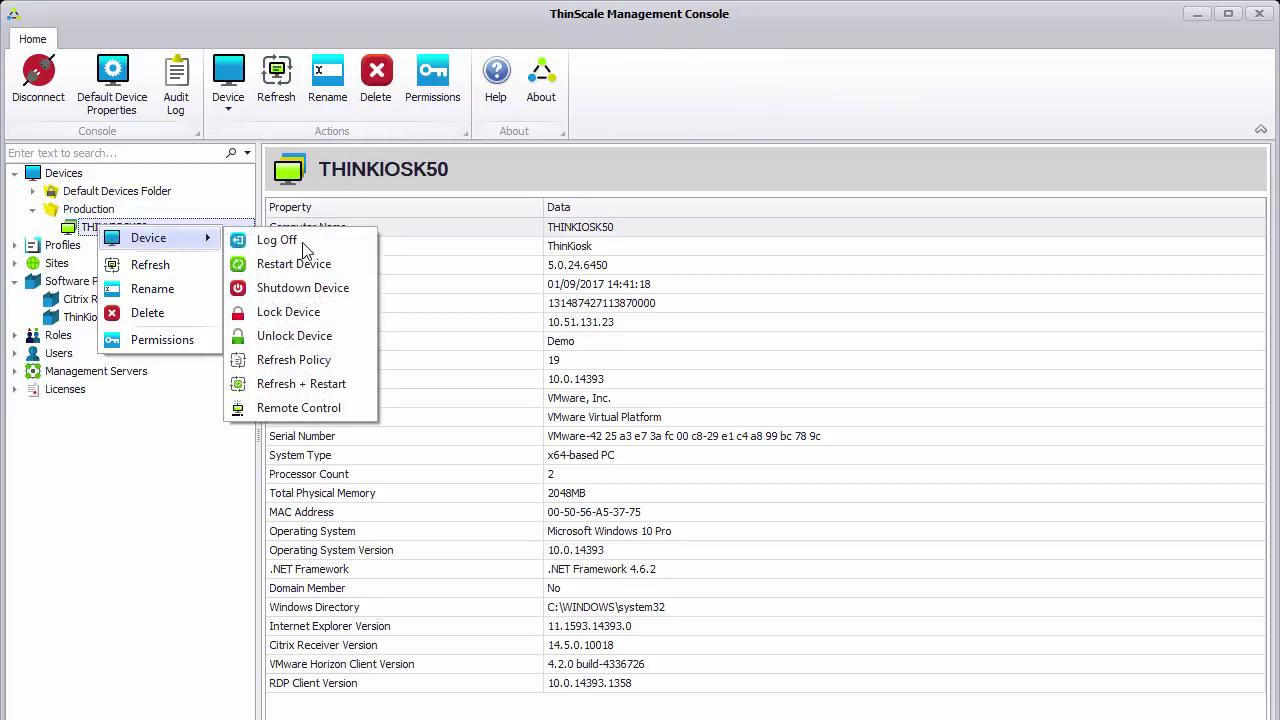
{"action": "left_click", "coordinate": [320, 361]}
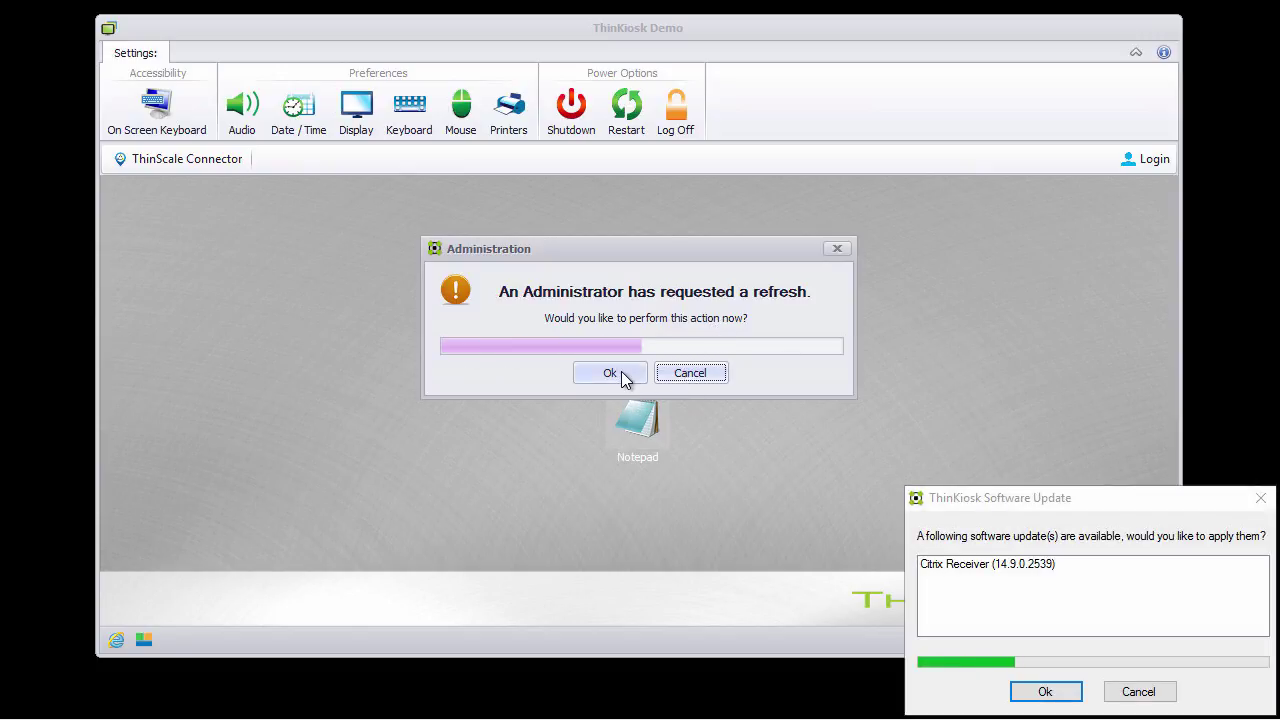
Accept the administrator refresh and bring the Citrix Receiver 14.9.0.2539 updater window forward
{"action": "left_click", "coordinate": [621, 371]}
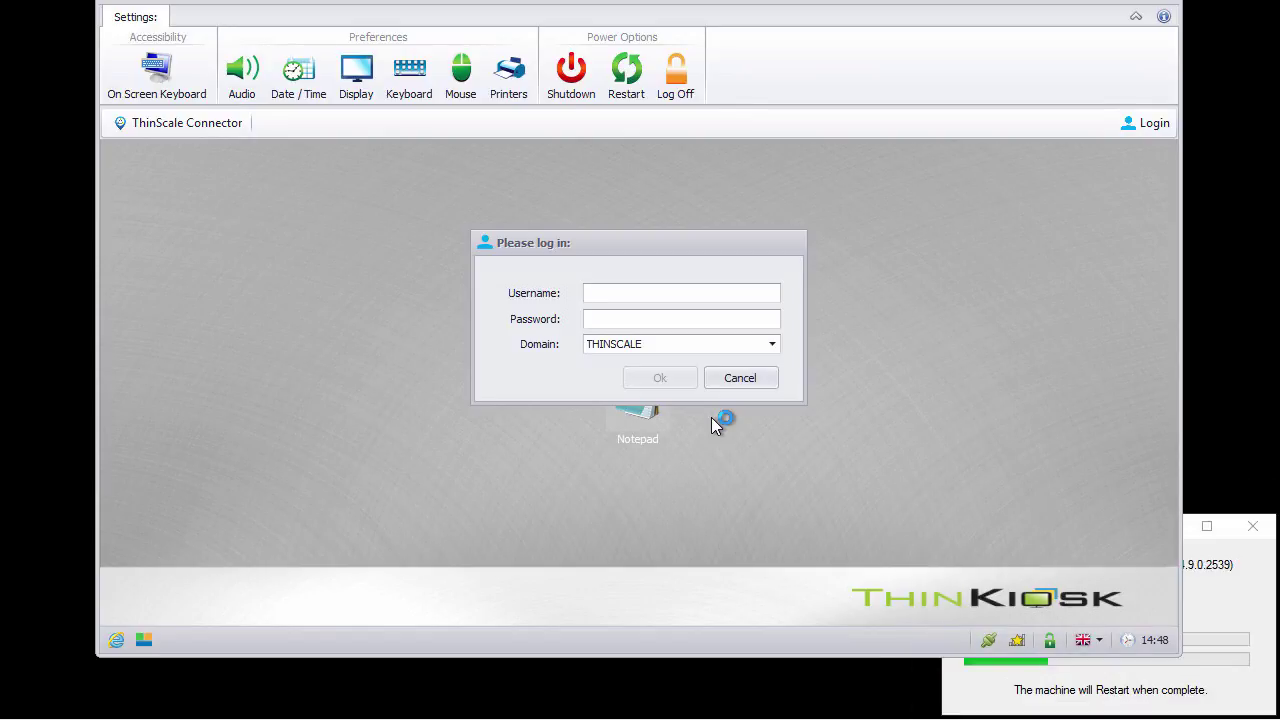
{"action": "left_click", "coordinate": [1216, 616]}
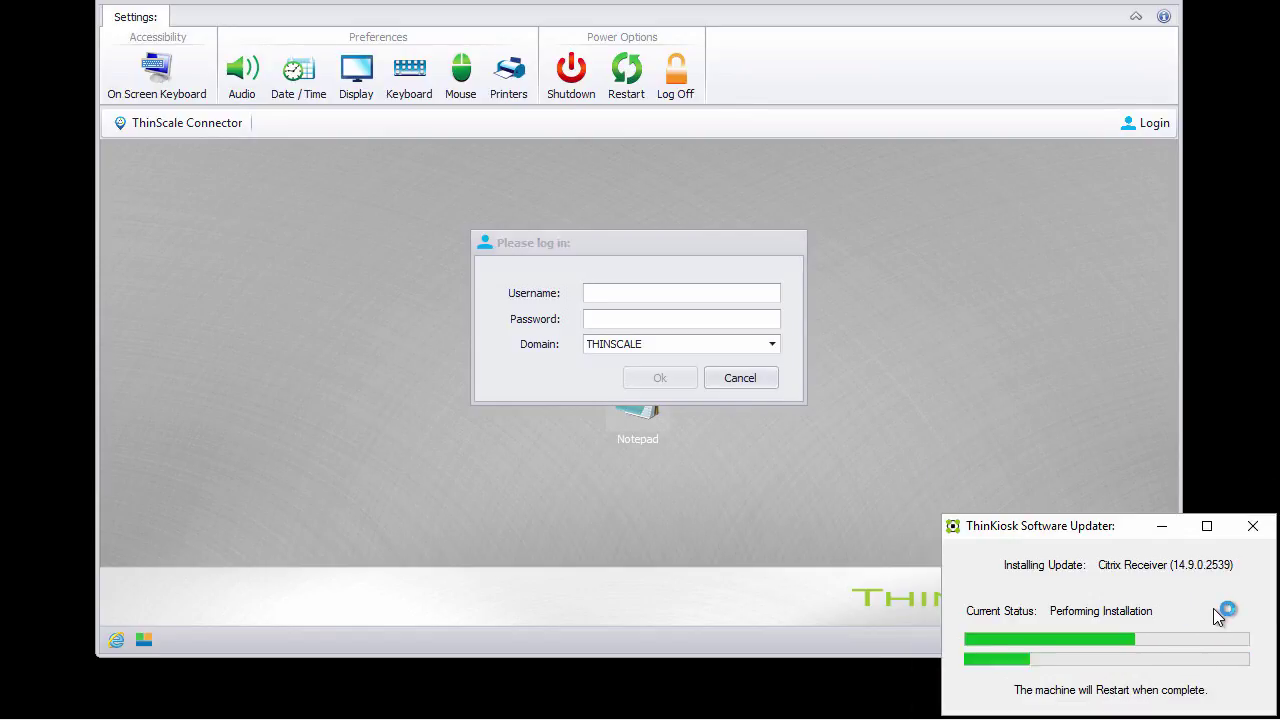